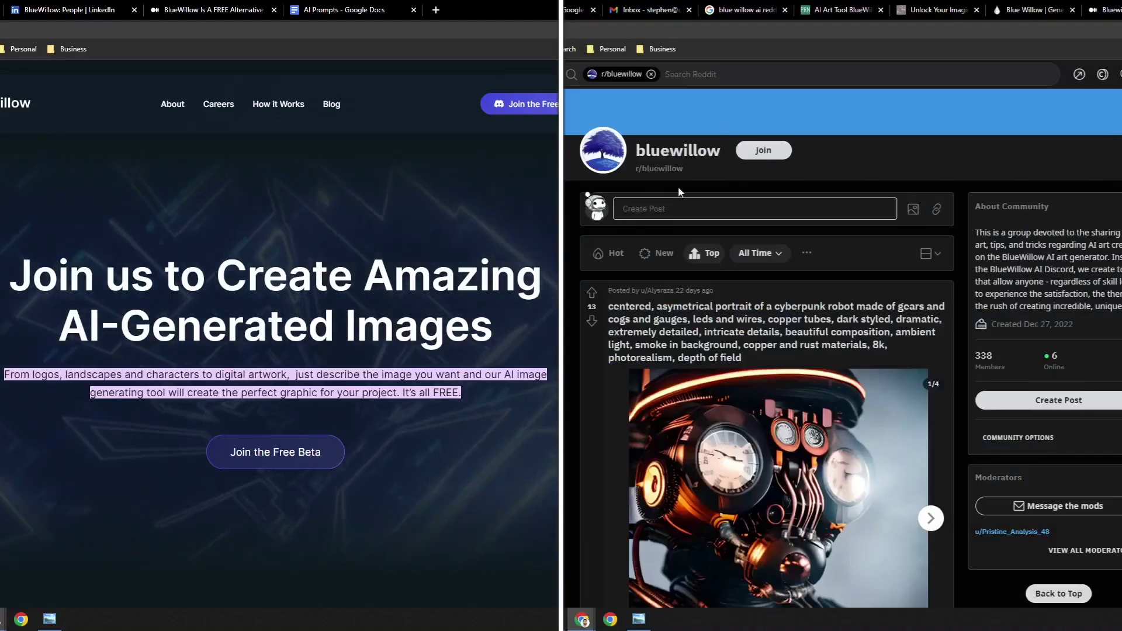
- Highlight the community's creation date and scroll down to BlueWillow's How It Works steps
{"action": "left_click_drag", "start_coordinate": [991, 325], "coordinate": [1104, 331]}
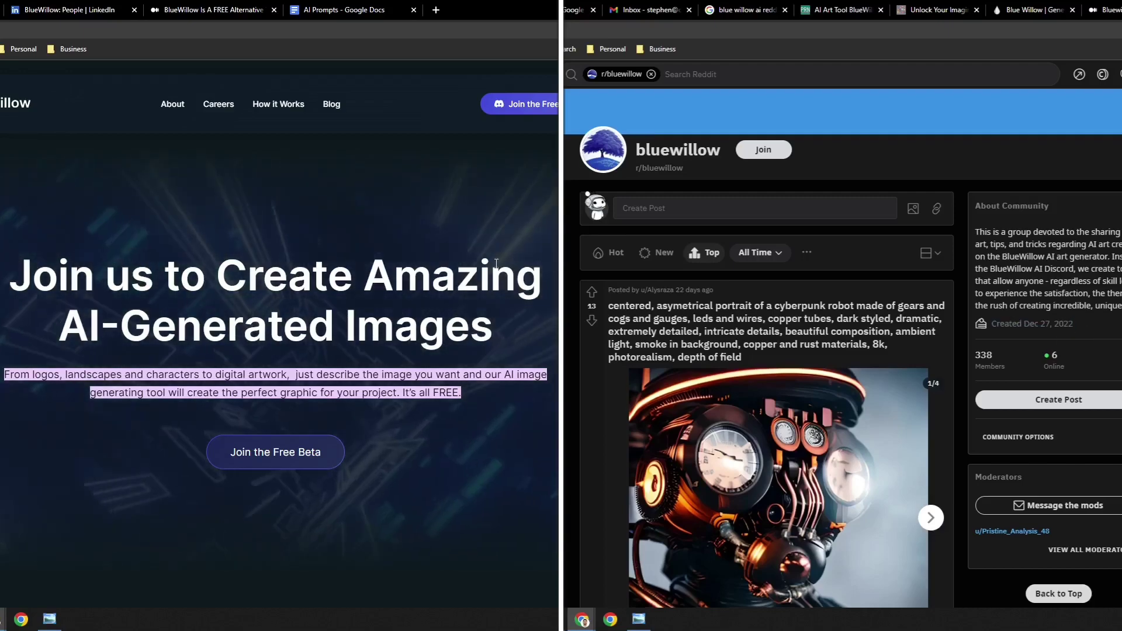
{"action": "scroll", "coordinate": [1104, 331], "scroll_direction": "down", "scroll_amount": 5}
{"action": "scroll", "coordinate": [766, 347], "scroll_direction": "down", "scroll_amount": 15}
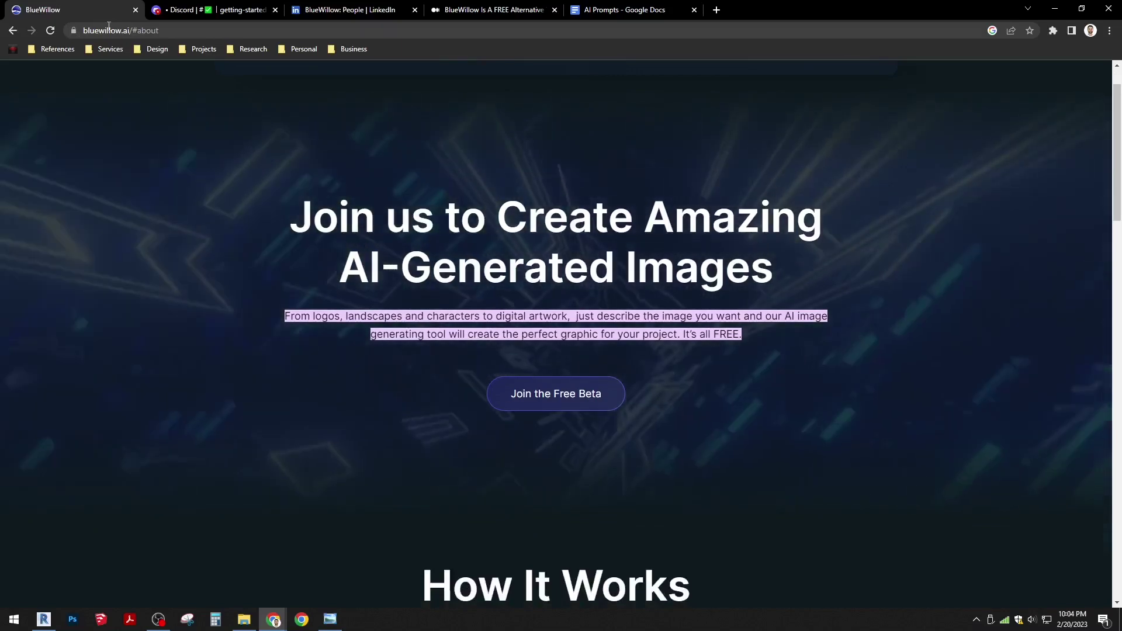
{"action": "scroll", "coordinate": [555, 339], "scroll_direction": "down", "scroll_amount": 1}
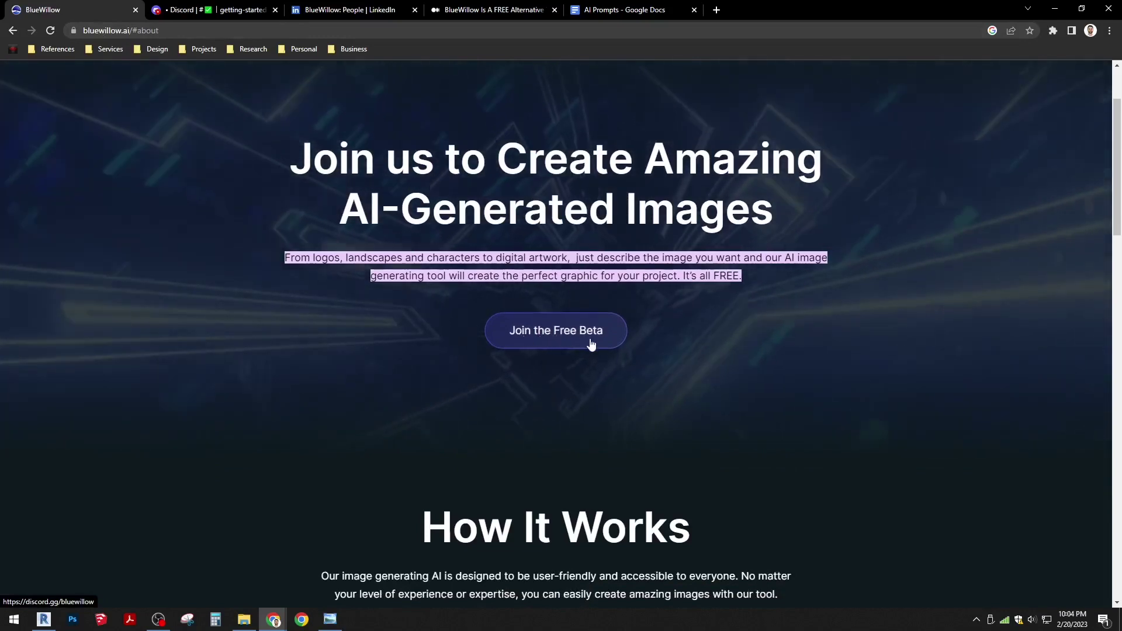
{"action": "scroll", "coordinate": [650, 345], "scroll_direction": "down", "scroll_amount": 1}
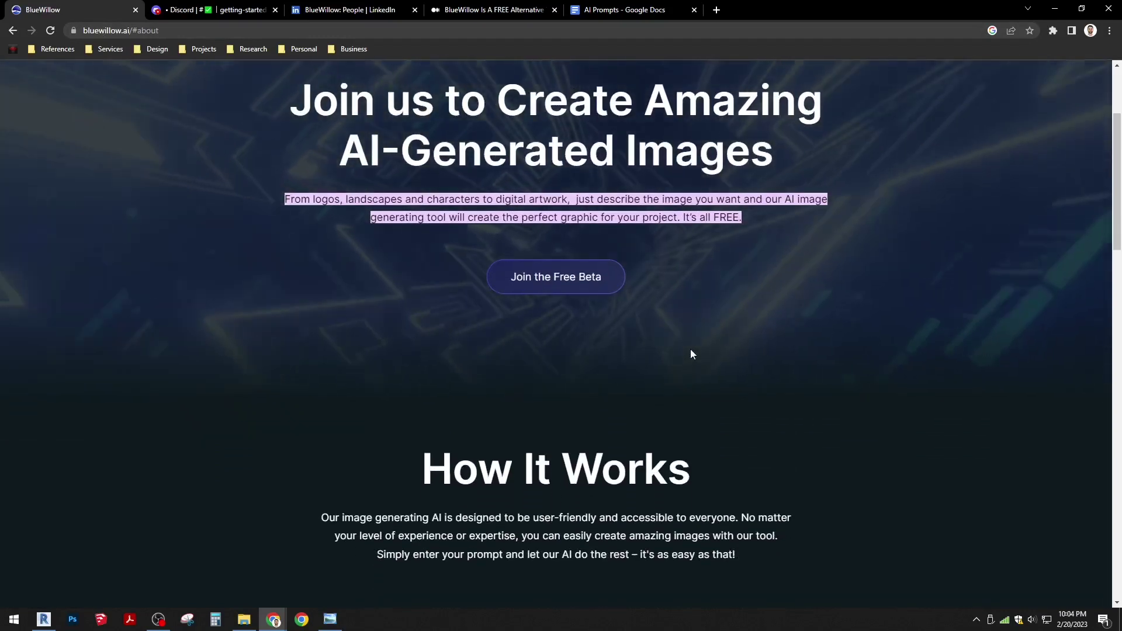
- Scroll the Terms of Service down and highlight the Paid Versions clause
{"action": "scroll", "coordinate": [689, 349], "scroll_direction": "down", "scroll_amount": 2}
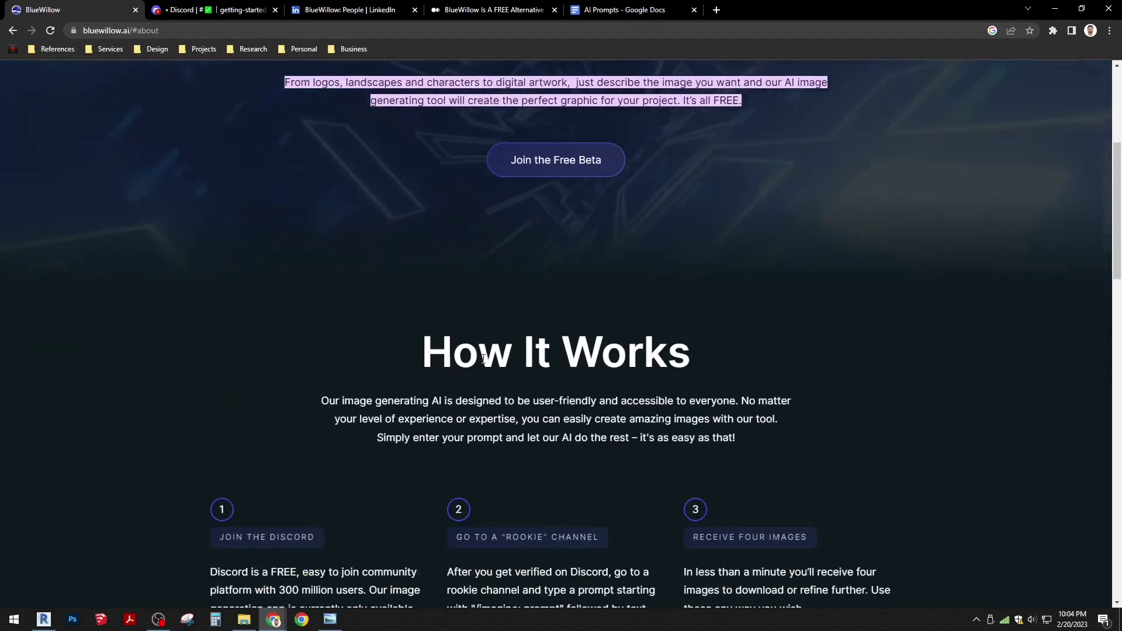
{"action": "scroll", "coordinate": [483, 359], "scroll_direction": "down", "scroll_amount": 2}
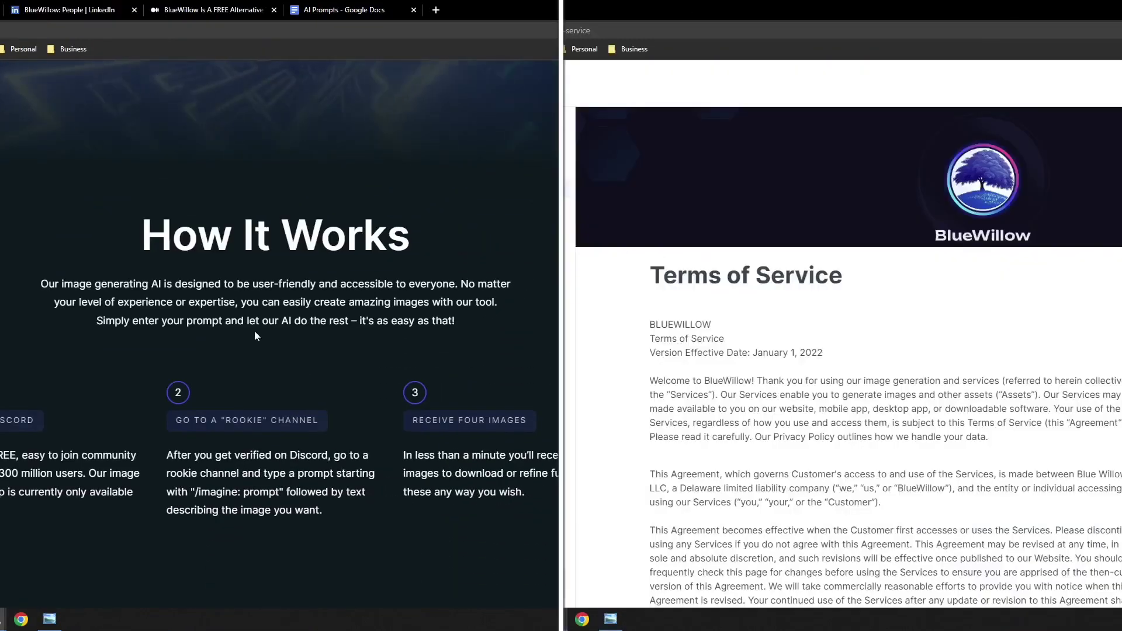
{"action": "scroll", "coordinate": [994, 354], "scroll_direction": "down", "scroll_amount": 10}
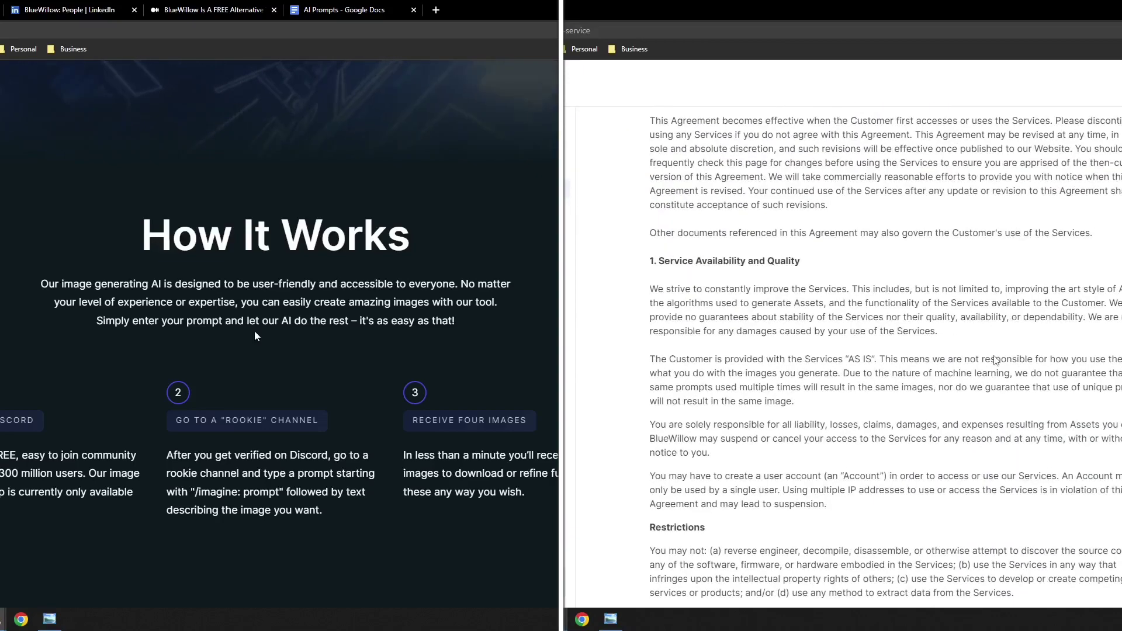
{"action": "scroll", "coordinate": [994, 355], "scroll_direction": "down", "scroll_amount": 8}
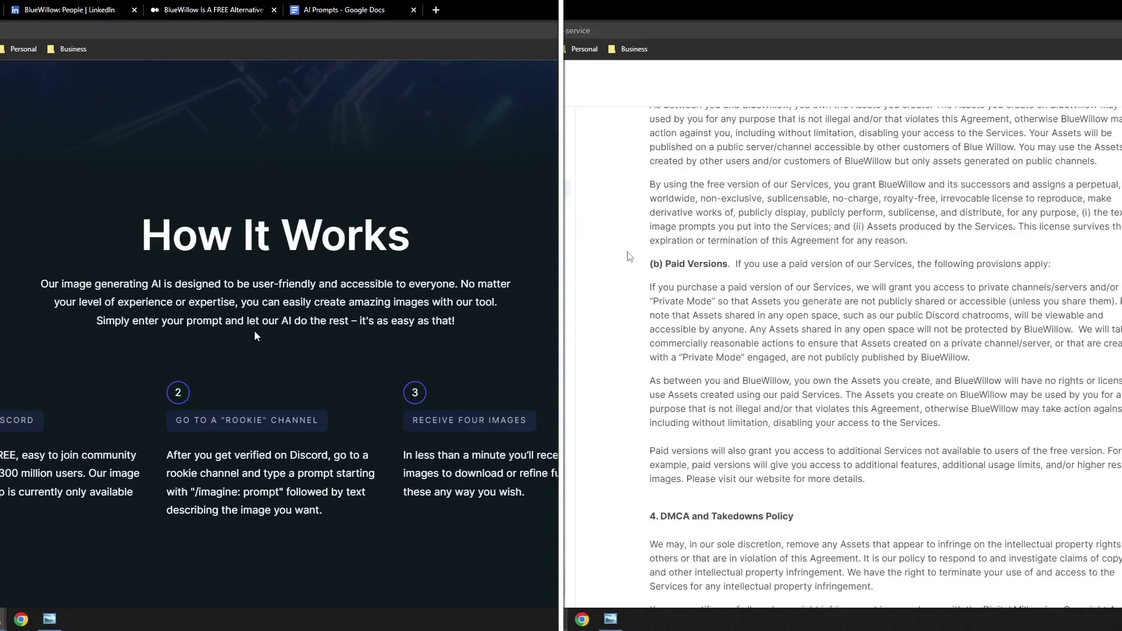
{"action": "mouse_move", "coordinate": [650, 264]}
{"action": "left_mouse_down"}
{"action": "mouse_move", "coordinate": [995, 288]}
{"action": "mouse_move", "coordinate": [1052, 265]}
{"action": "left_mouse_up"}
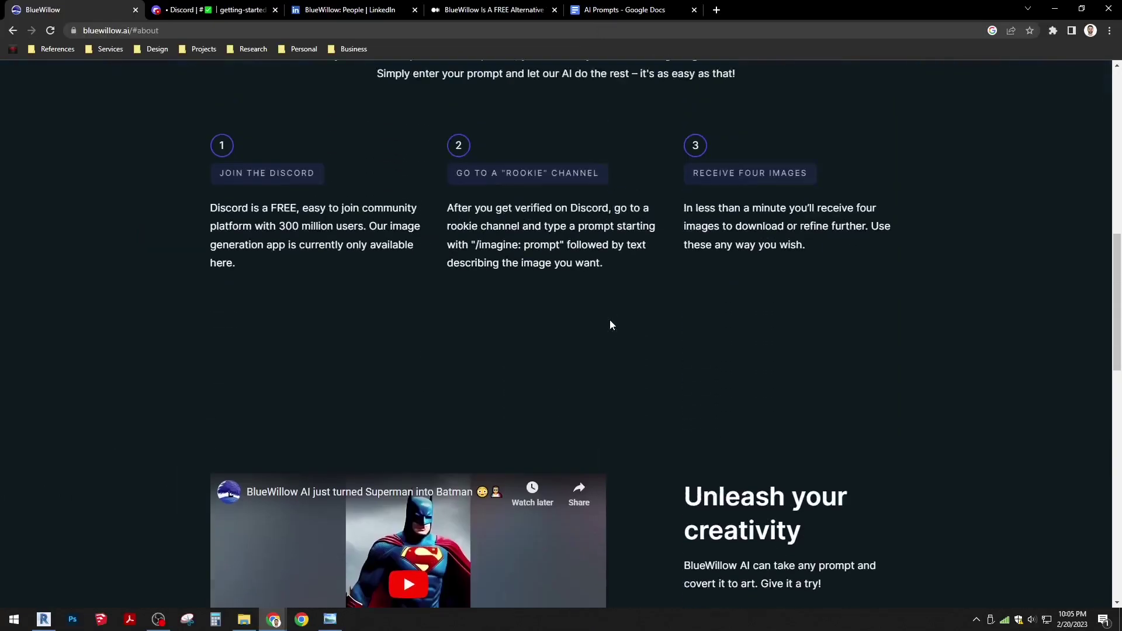
- Switch to the BlueWillow Discord server and scroll its channel list down toward SUPPORT
{"action": "left_click", "coordinate": [216, 10]}
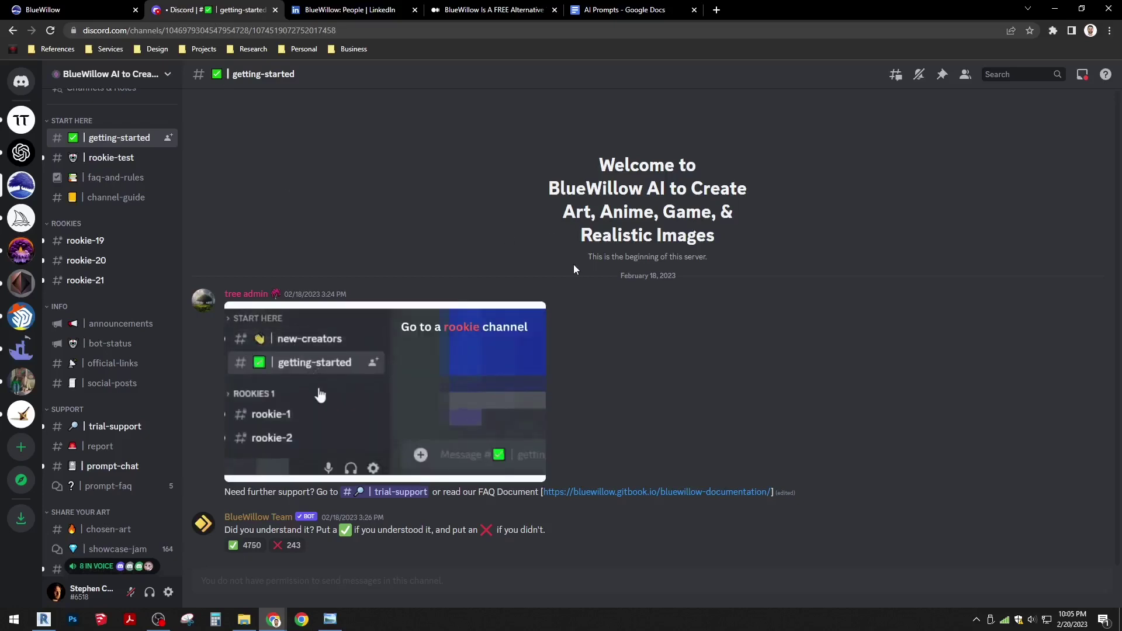
{"action": "scroll", "coordinate": [129, 236], "scroll_direction": "up", "scroll_amount": 3}
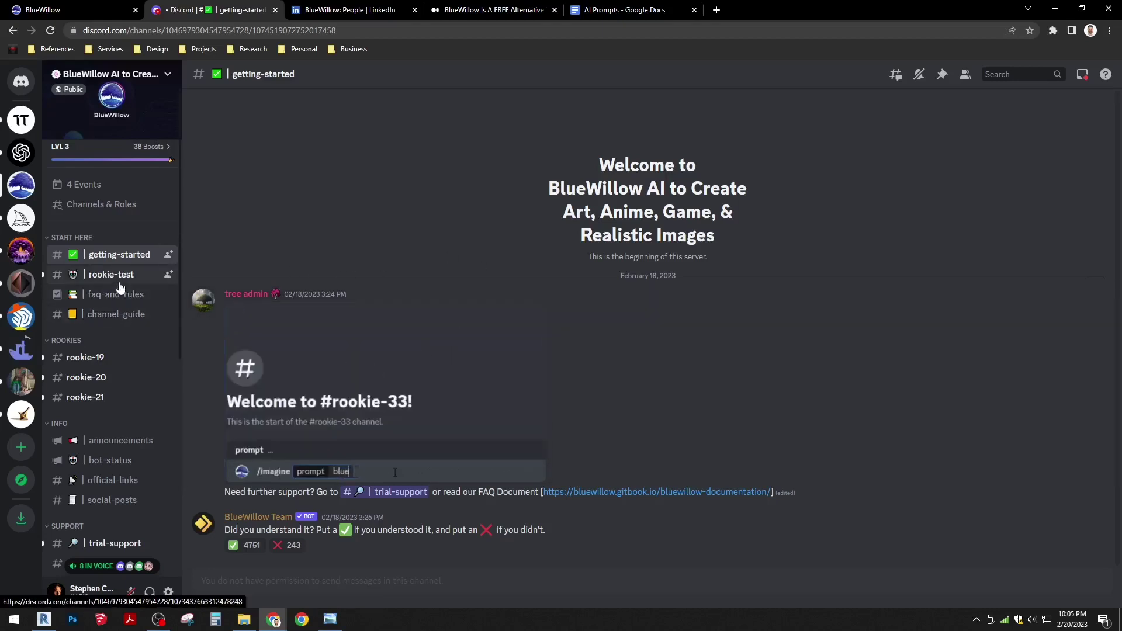
{"action": "scroll", "coordinate": [118, 282], "scroll_direction": "down", "scroll_amount": 2}
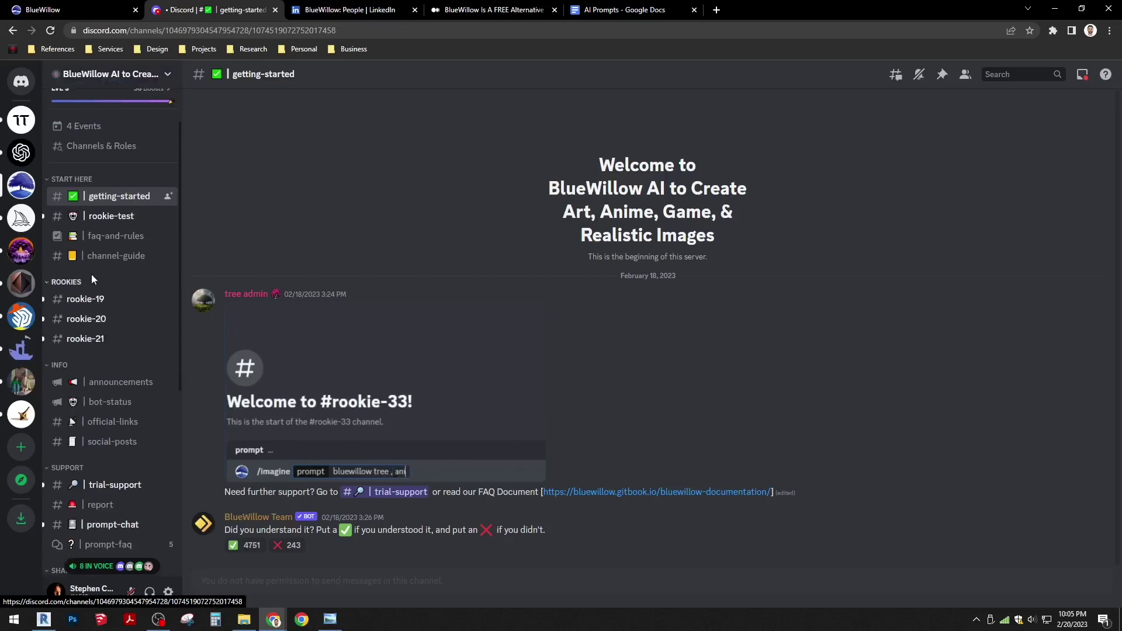
{"action": "scroll", "coordinate": [104, 283], "scroll_direction": "down", "scroll_amount": 2}
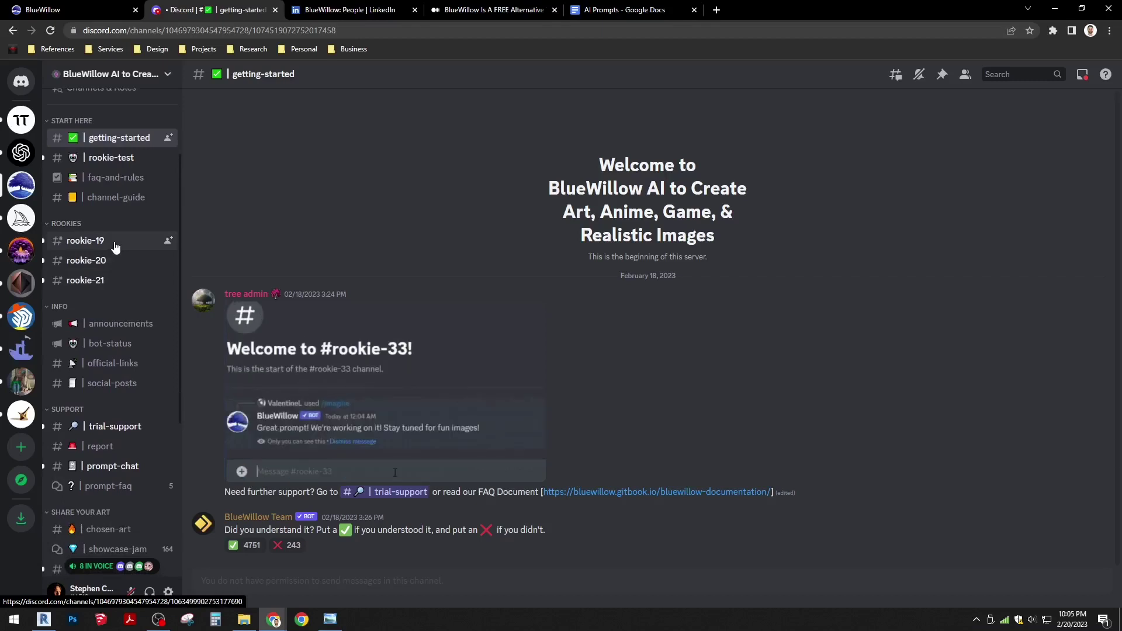
{"action": "scroll", "coordinate": [115, 247], "scroll_direction": "down", "scroll_amount": 4}
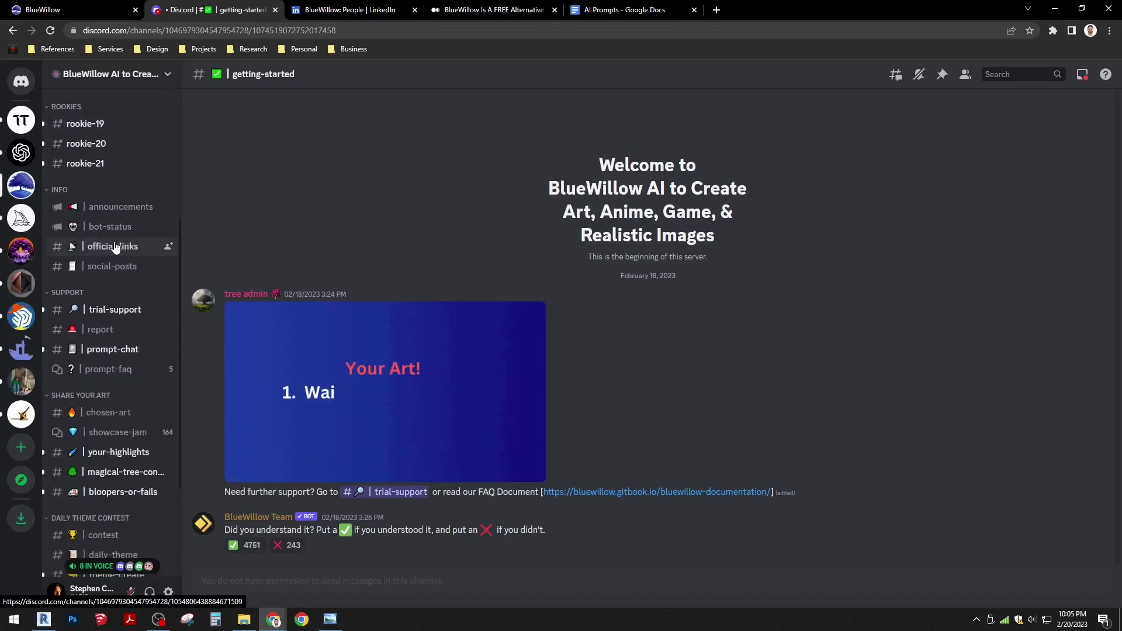
{"action": "scroll", "coordinate": [116, 249], "scroll_direction": "down", "scroll_amount": 2}
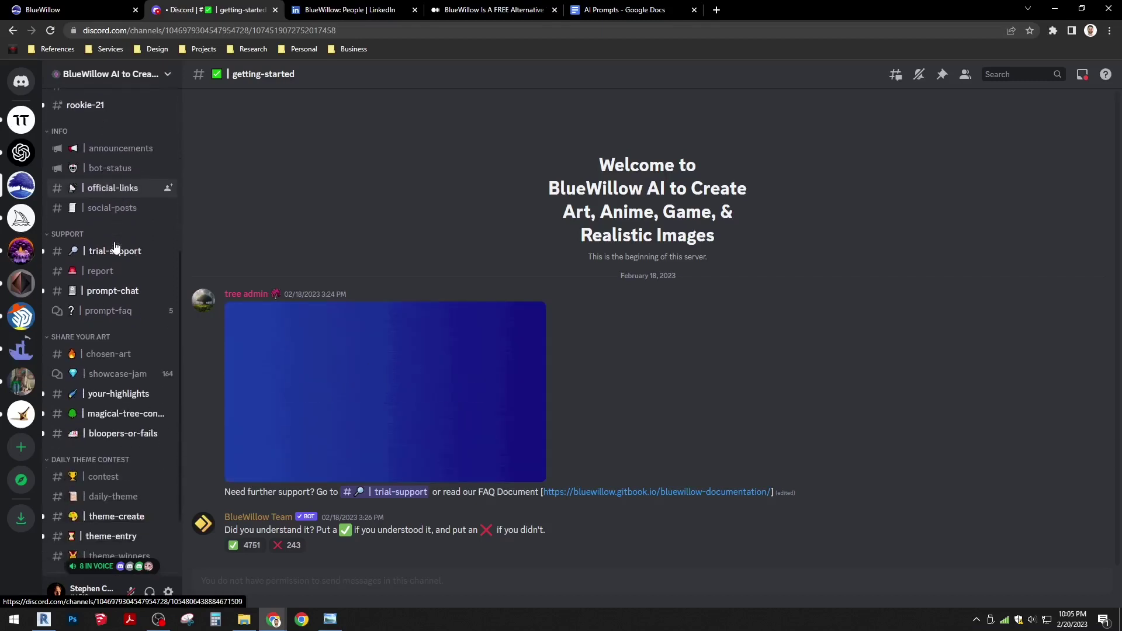
- Read the prompt-faq post 'FAQ - Basic Commands' covering --no, --ar 3:2/2:3 and img2img
{"action": "left_click", "coordinate": [94, 318]}
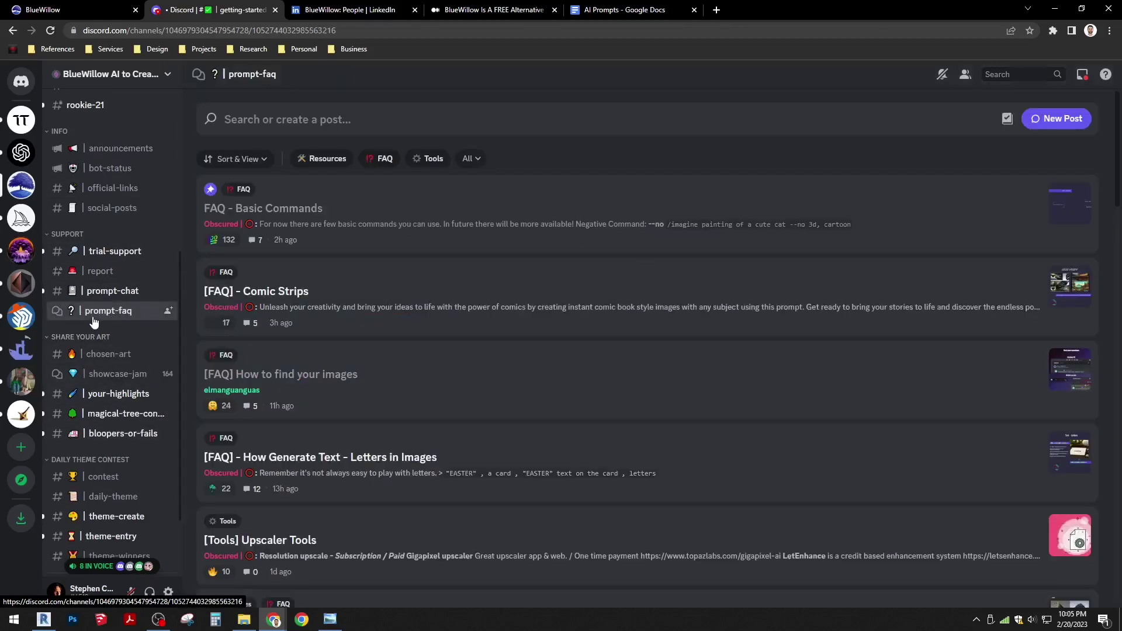
{"action": "left_click", "coordinate": [371, 214]}
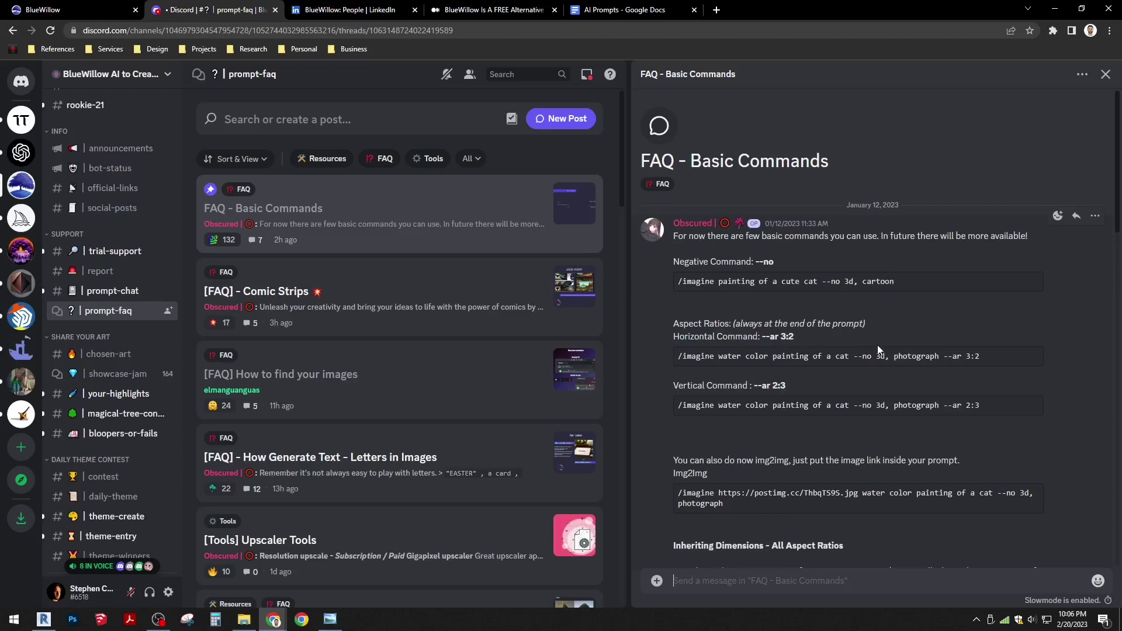
{"action": "scroll", "coordinate": [878, 349], "scroll_direction": "down", "scroll_amount": 3}
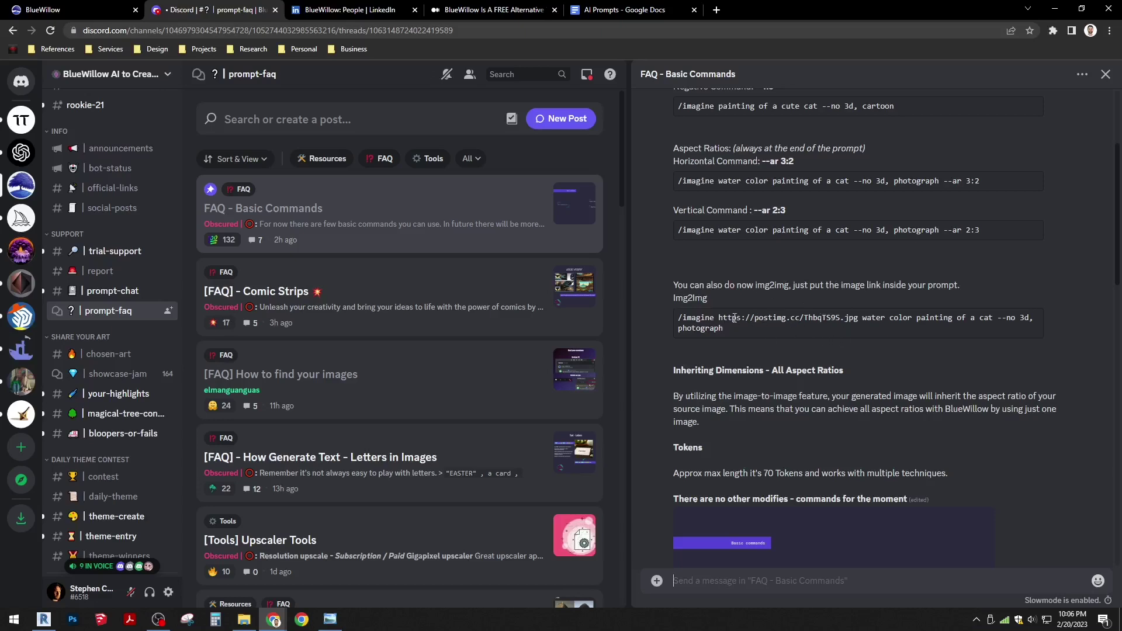
{"action": "scroll", "coordinate": [114, 302], "scroll_direction": "up", "scroll_amount": 5}
{"action": "scroll", "coordinate": [114, 301], "scroll_direction": "up", "scroll_amount": 2}
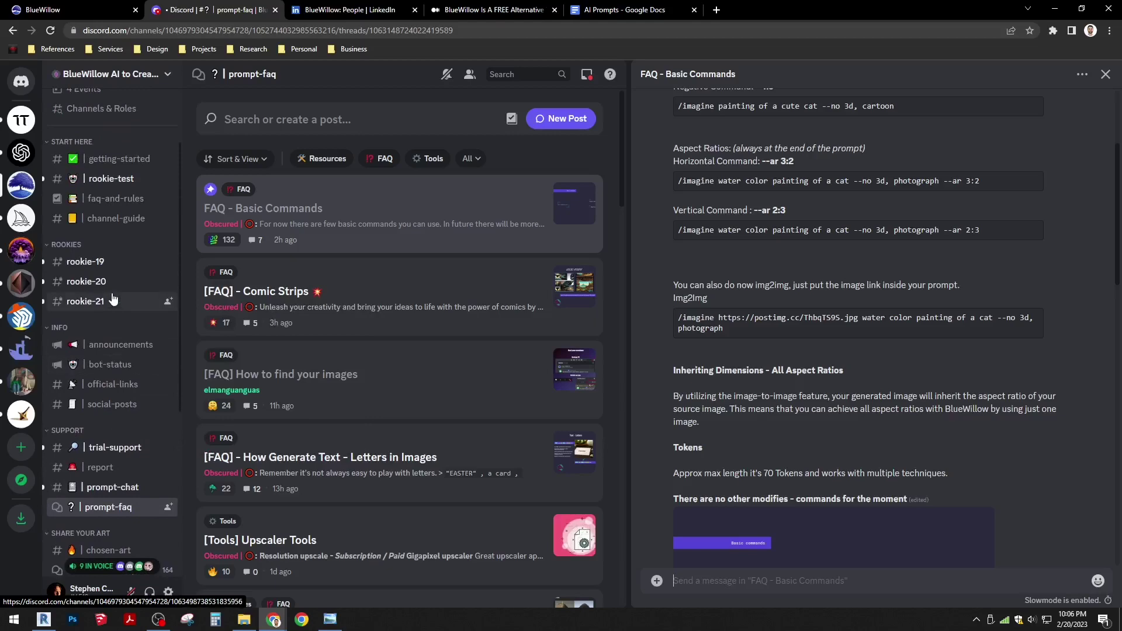
- In #rookie-19, scroll past the bot's results and bring up the BlueWillow bot's user menu
{"action": "left_click", "coordinate": [94, 269]}
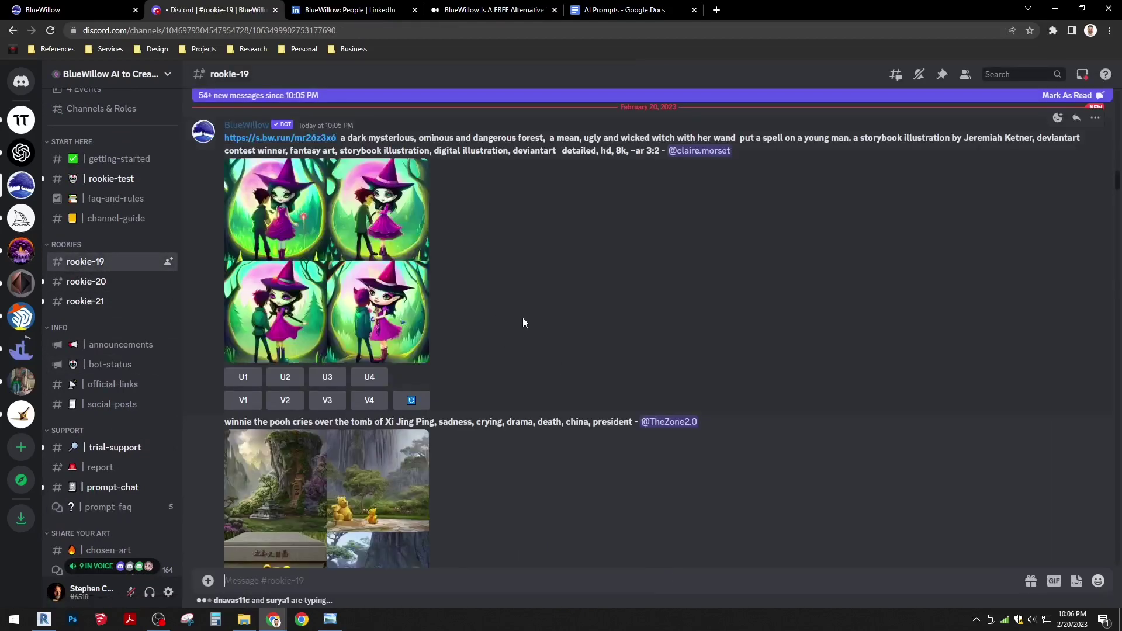
{"action": "scroll", "coordinate": [557, 325], "scroll_direction": "down", "scroll_amount": 12}
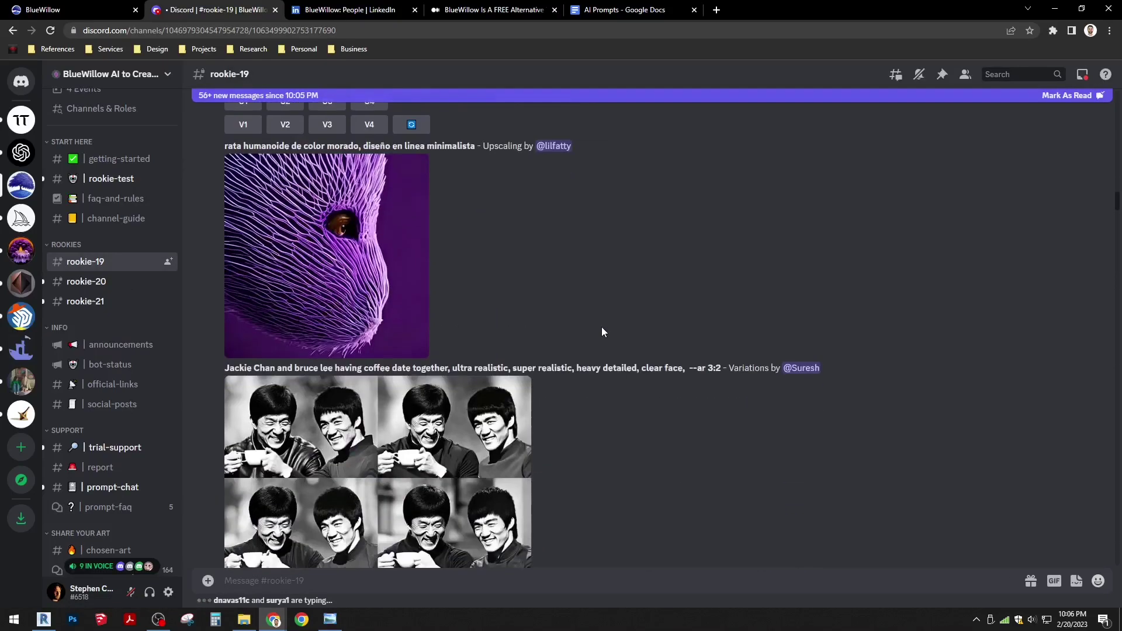
{"action": "scroll", "coordinate": [602, 331], "scroll_direction": "down", "scroll_amount": 15}
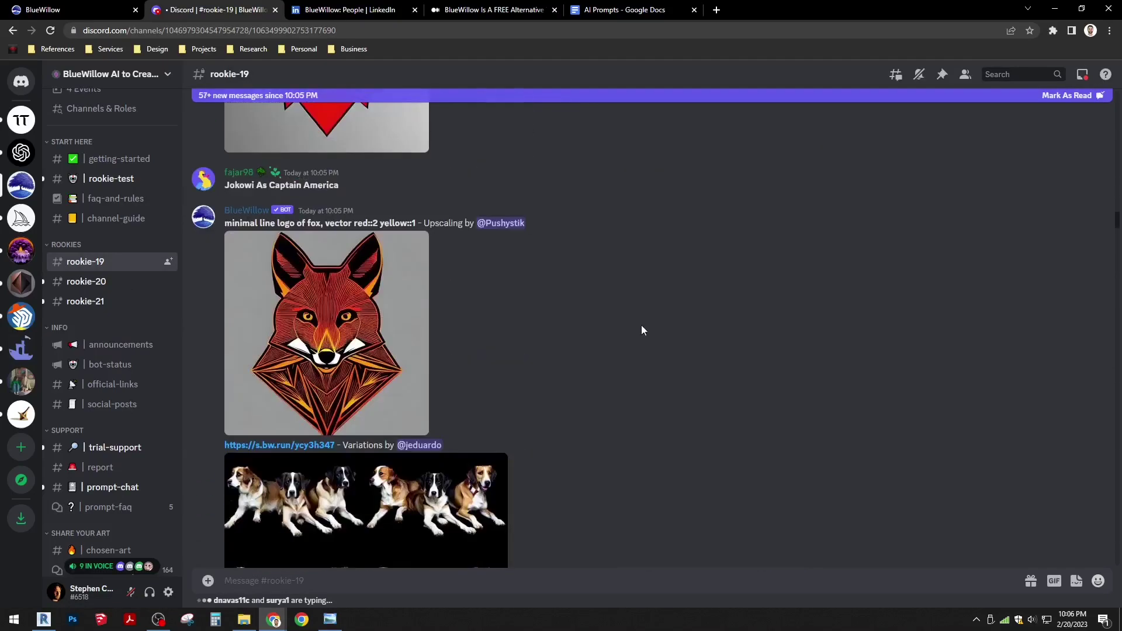
{"action": "scroll", "coordinate": [641, 326], "scroll_direction": "down", "scroll_amount": 6}
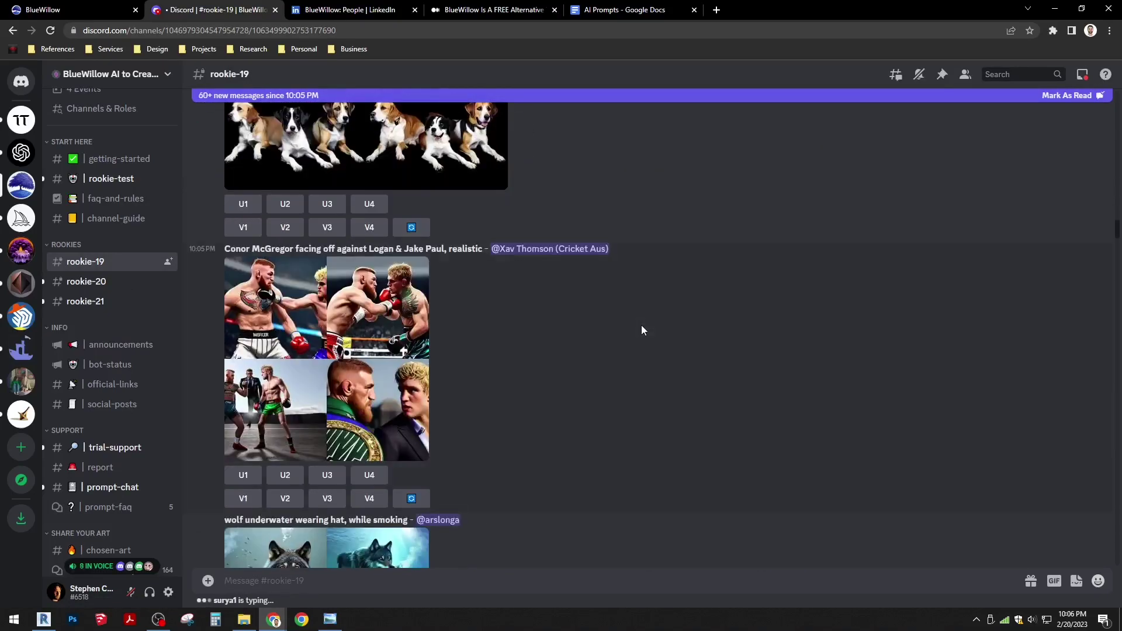
{"action": "scroll", "coordinate": [641, 330], "scroll_direction": "down", "scroll_amount": 15}
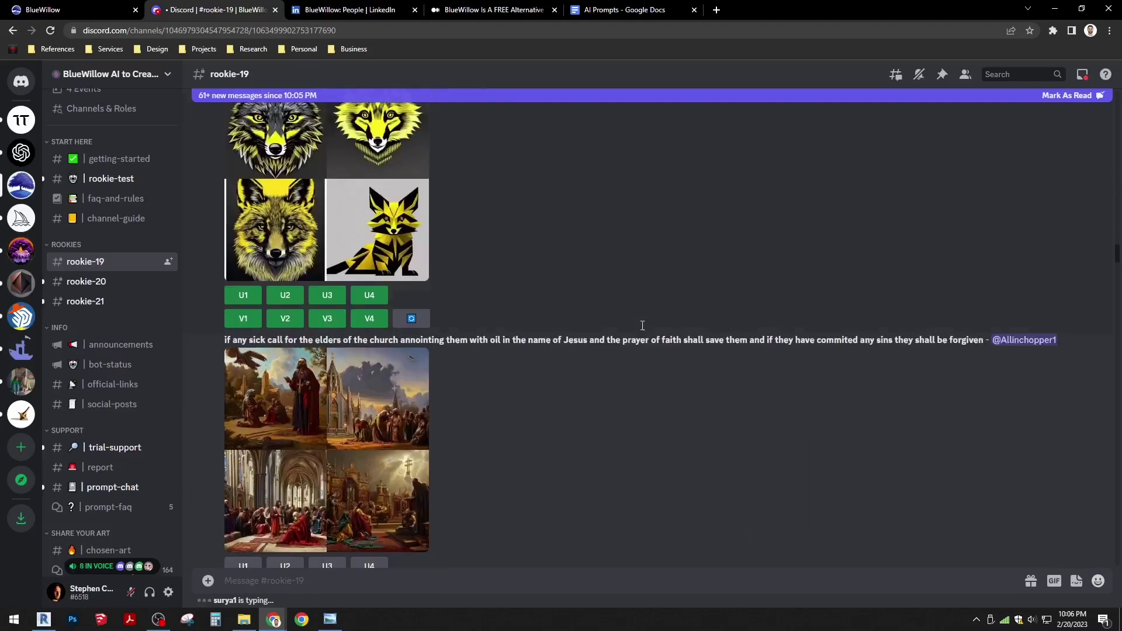
{"action": "scroll", "coordinate": [641, 330], "scroll_direction": "down", "scroll_amount": 20}
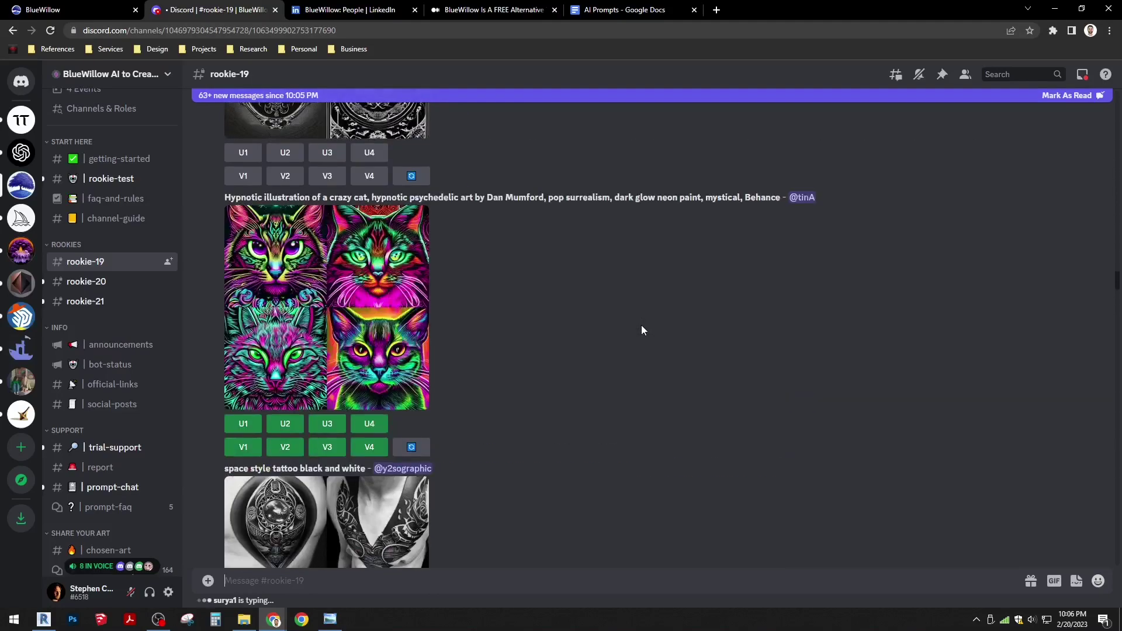
{"action": "scroll", "coordinate": [641, 330], "scroll_direction": "down", "scroll_amount": 20}
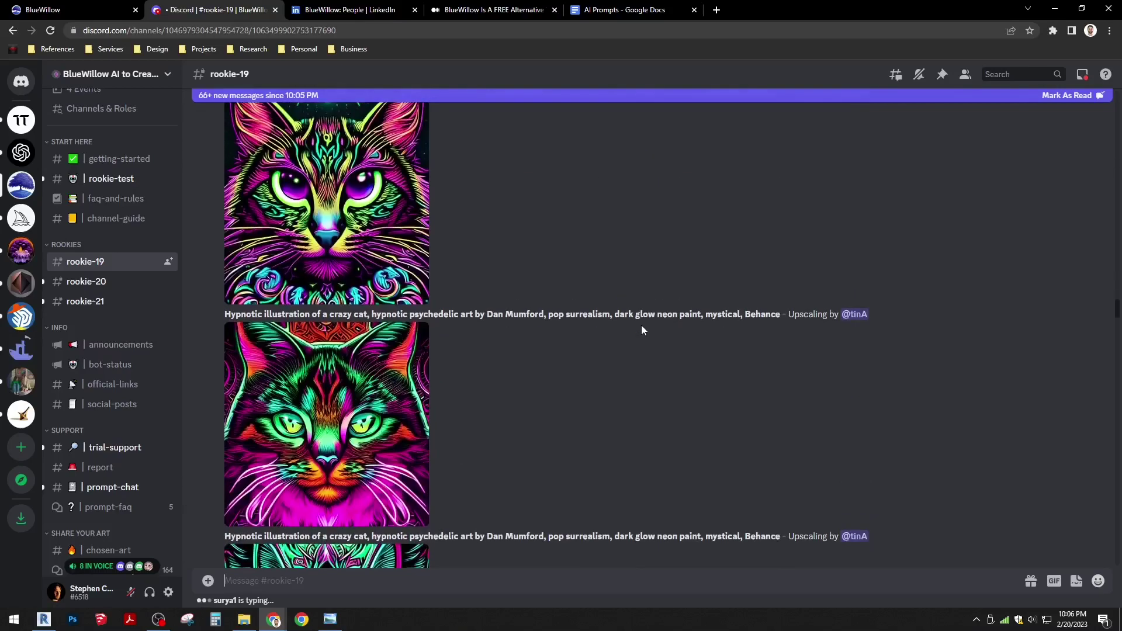
{"action": "scroll", "coordinate": [640, 330], "scroll_direction": "down", "scroll_amount": 20}
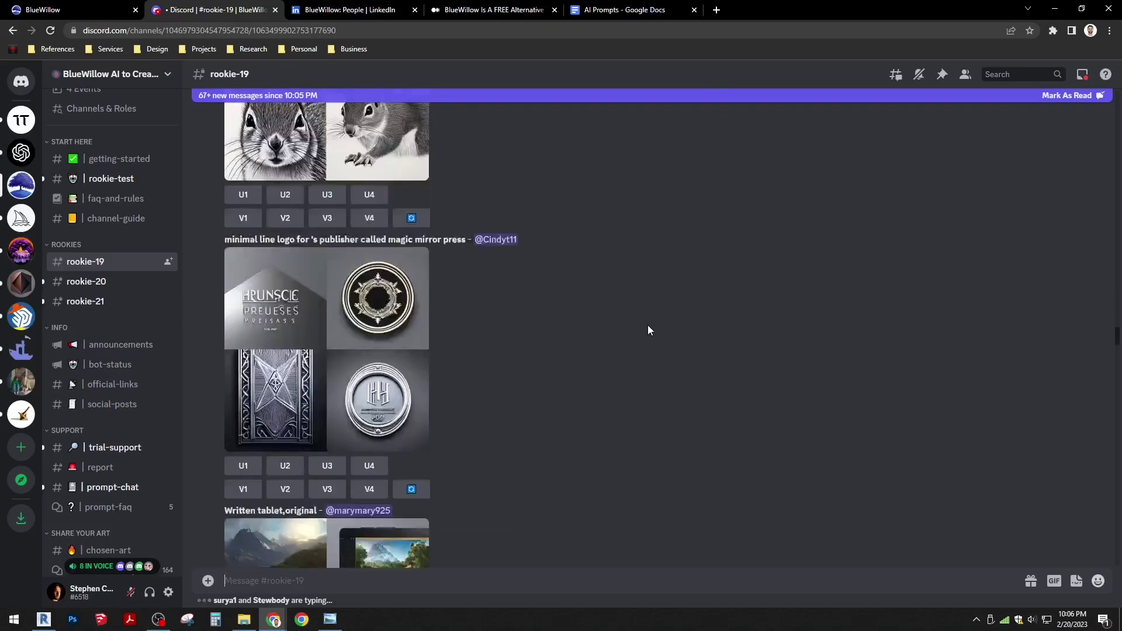
{"action": "scroll", "coordinate": [648, 327], "scroll_direction": "down", "scroll_amount": 12}
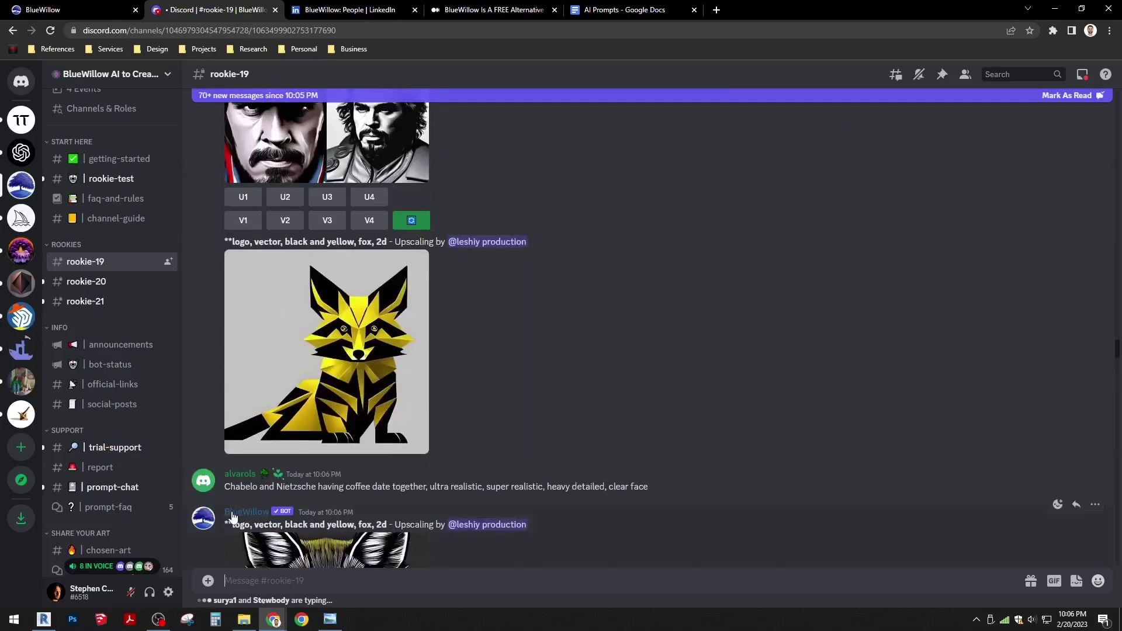
{"action": "scroll", "coordinate": [257, 444], "scroll_direction": "down", "scroll_amount": 5}
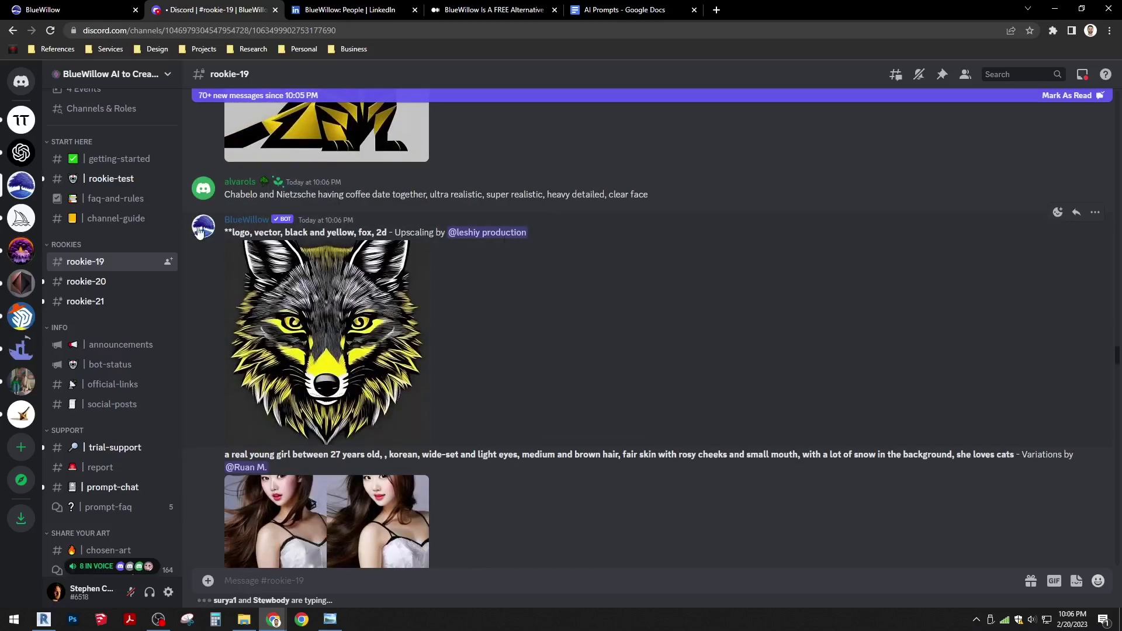
{"action": "right_click", "coordinate": [200, 230]}
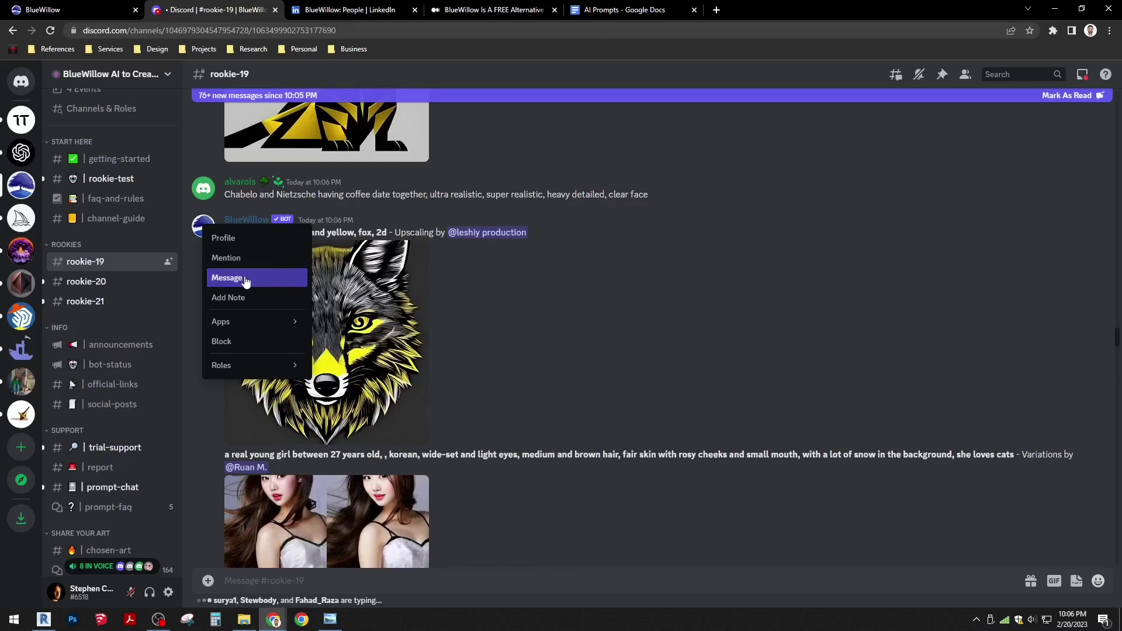
- Start a direct message with the BlueWillow bot and browse its earlier villa variations
{"action": "left_click", "coordinate": [245, 279]}
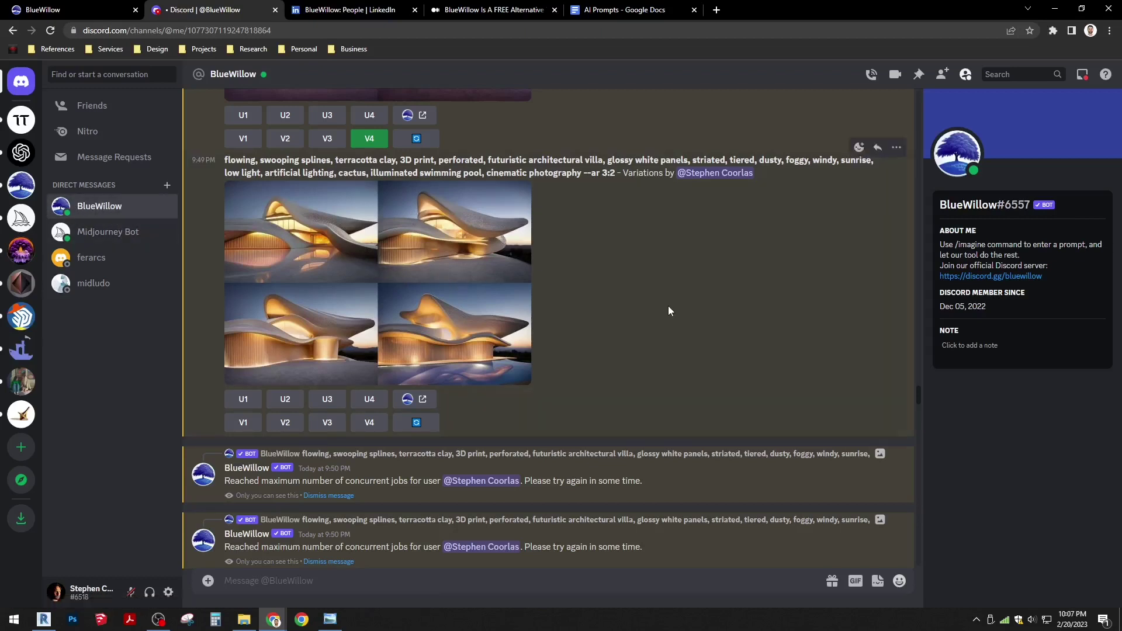
{"action": "scroll", "coordinate": [668, 310], "scroll_direction": "up", "scroll_amount": 8}
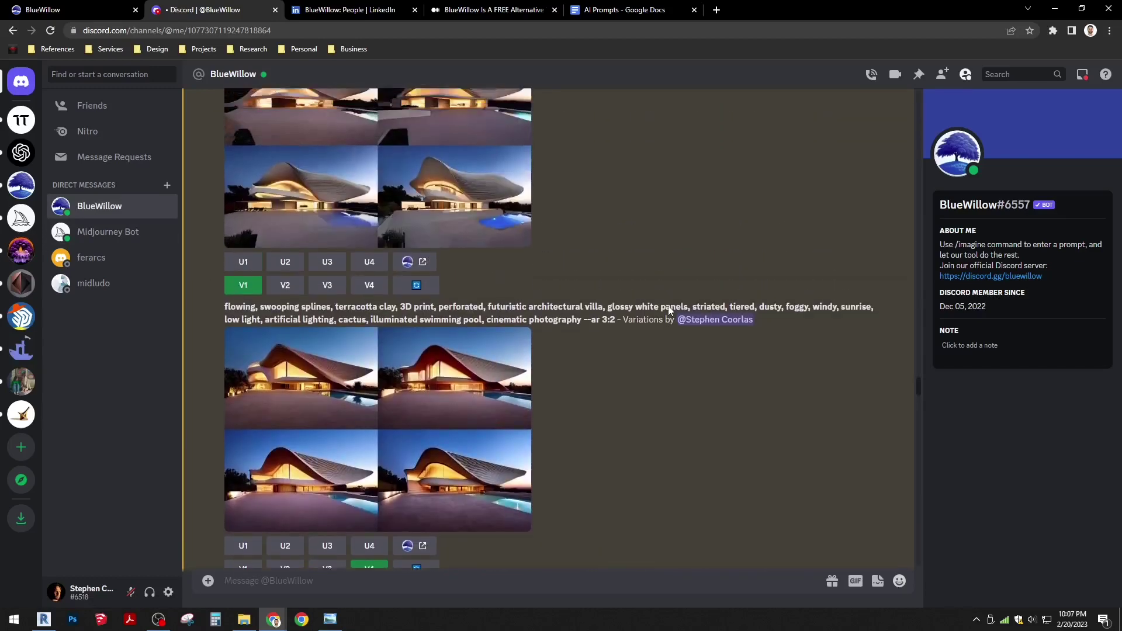
{"action": "scroll", "coordinate": [669, 309], "scroll_direction": "up", "scroll_amount": 1}
{"action": "scroll", "coordinate": [668, 306], "scroll_direction": "up", "scroll_amount": 5}
{"action": "scroll", "coordinate": [669, 310], "scroll_direction": "down", "scroll_amount": 1}
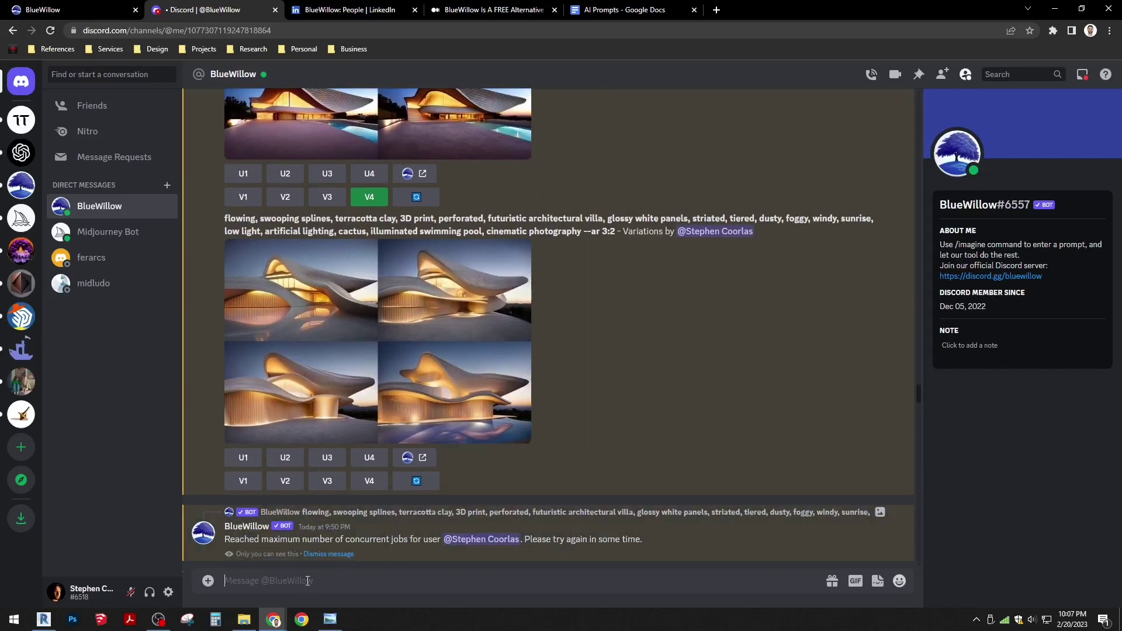
- Load the /imagine slash command in the DM, ready for a new prompt
{"action": "type", "text": "/"}
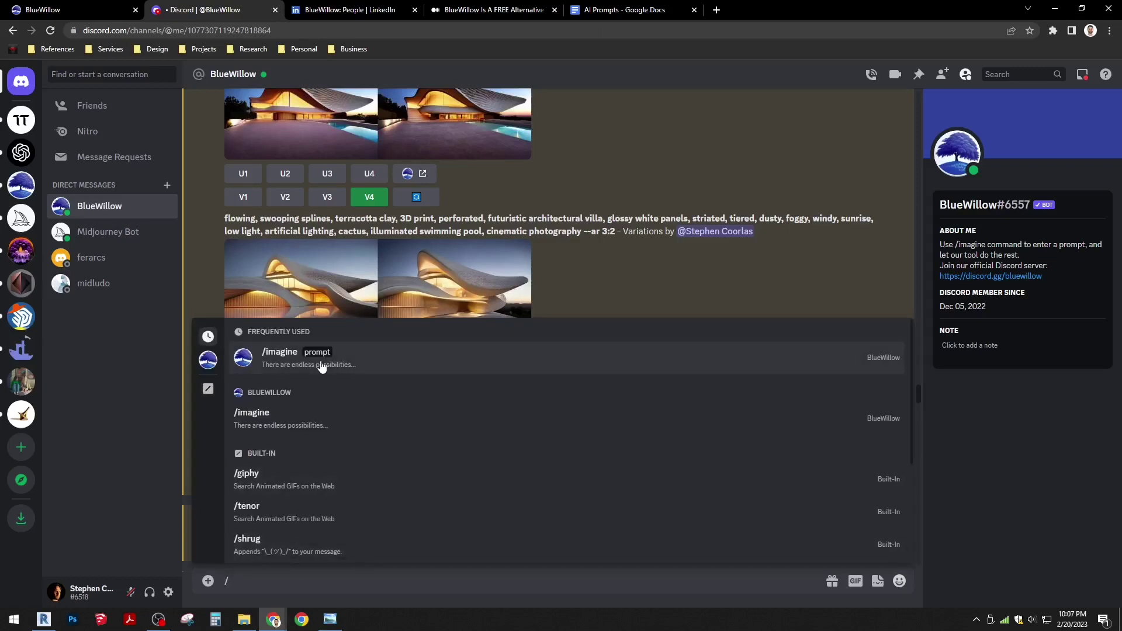
{"action": "left_click", "coordinate": [364, 359]}
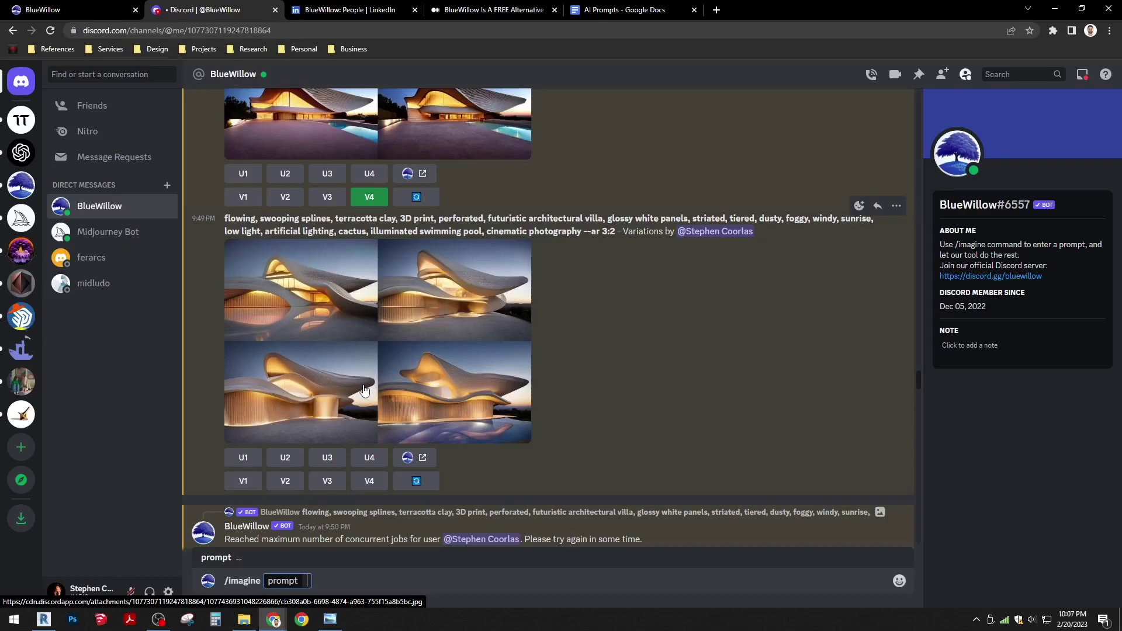
{"action": "scroll", "coordinate": [366, 390], "scroll_direction": "down", "scroll_amount": 5}
{"action": "scroll", "coordinate": [643, 350], "scroll_direction": "down", "scroll_amount": 5}
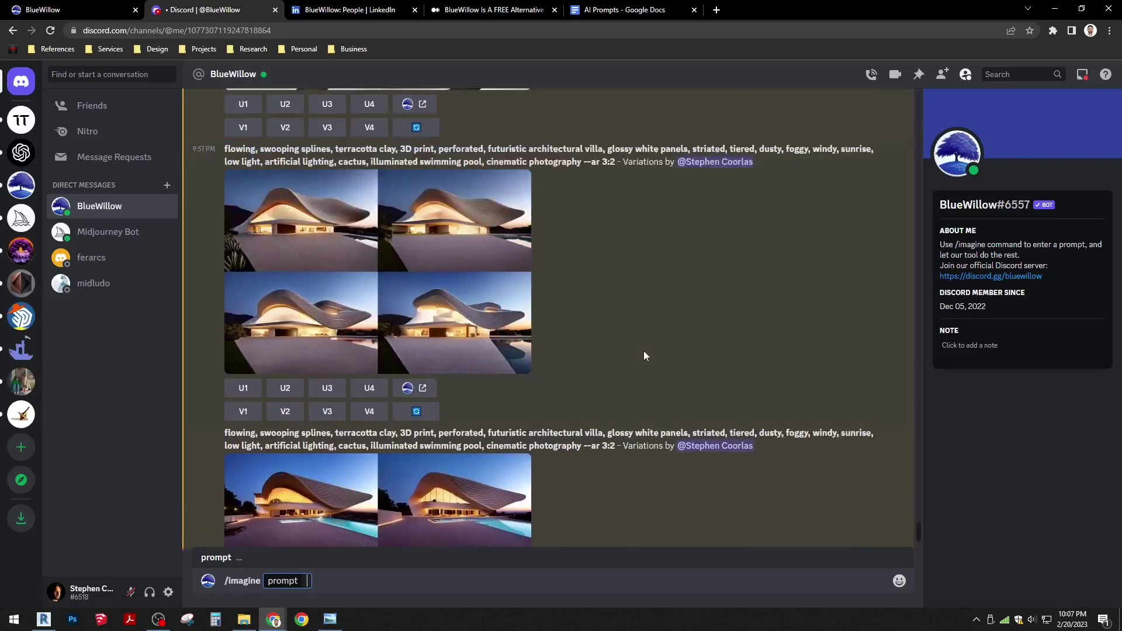
{"action": "left_click_drag", "start_coordinate": [917, 533], "coordinate": [912, 421]}
{"action": "scroll", "coordinate": [705, 345], "scroll_direction": "up", "scroll_amount": 3}
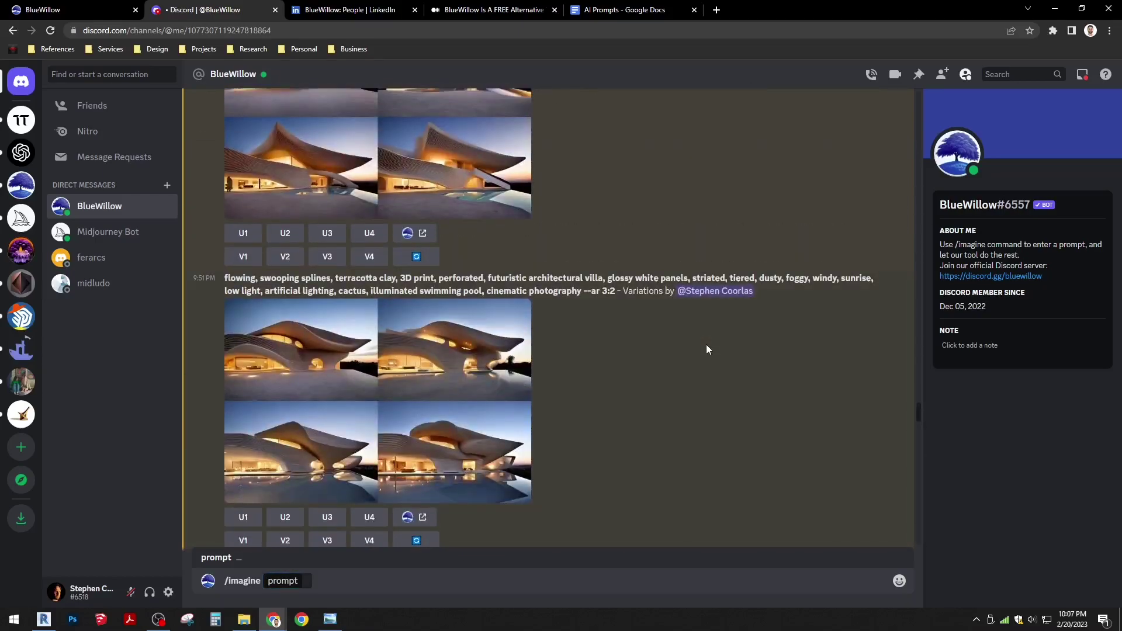
- Scroll through the DM's villa variation grids and the maximum concurrent jobs notices
{"action": "scroll", "coordinate": [706, 345], "scroll_direction": "up", "scroll_amount": 10}
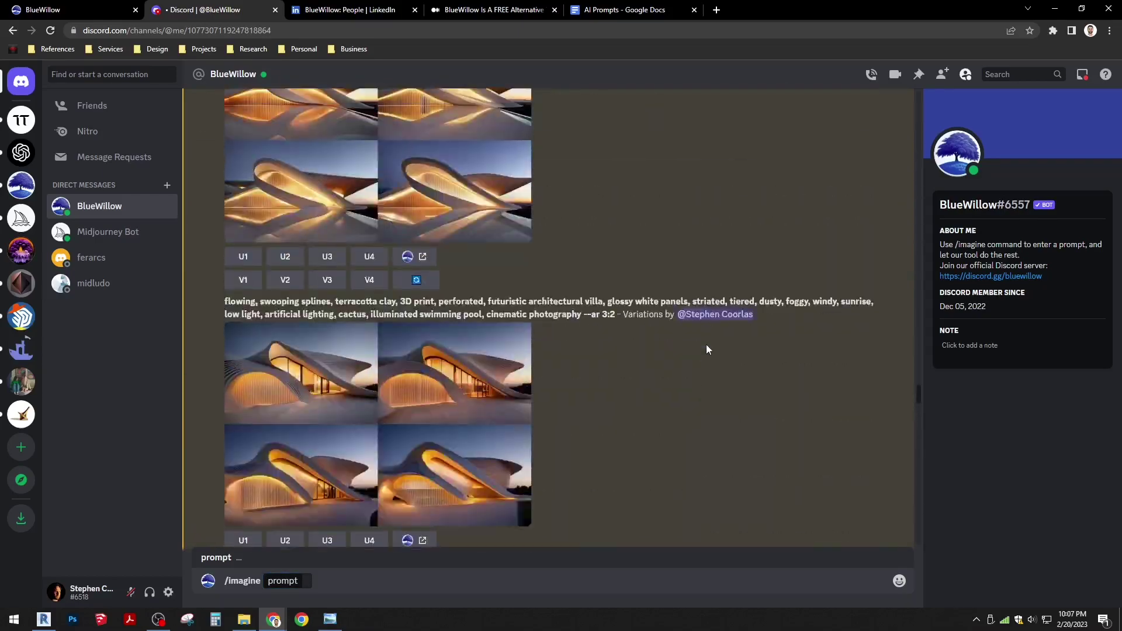
{"action": "scroll", "coordinate": [706, 344], "scroll_direction": "up", "scroll_amount": 5}
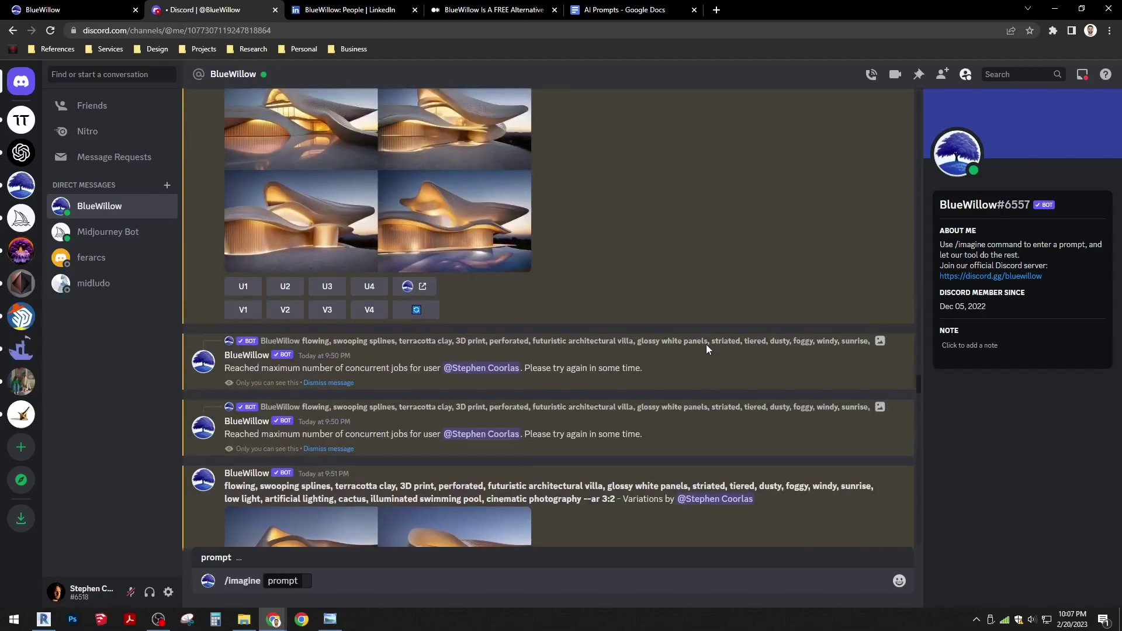
{"action": "scroll", "coordinate": [706, 349], "scroll_direction": "up", "scroll_amount": 10}
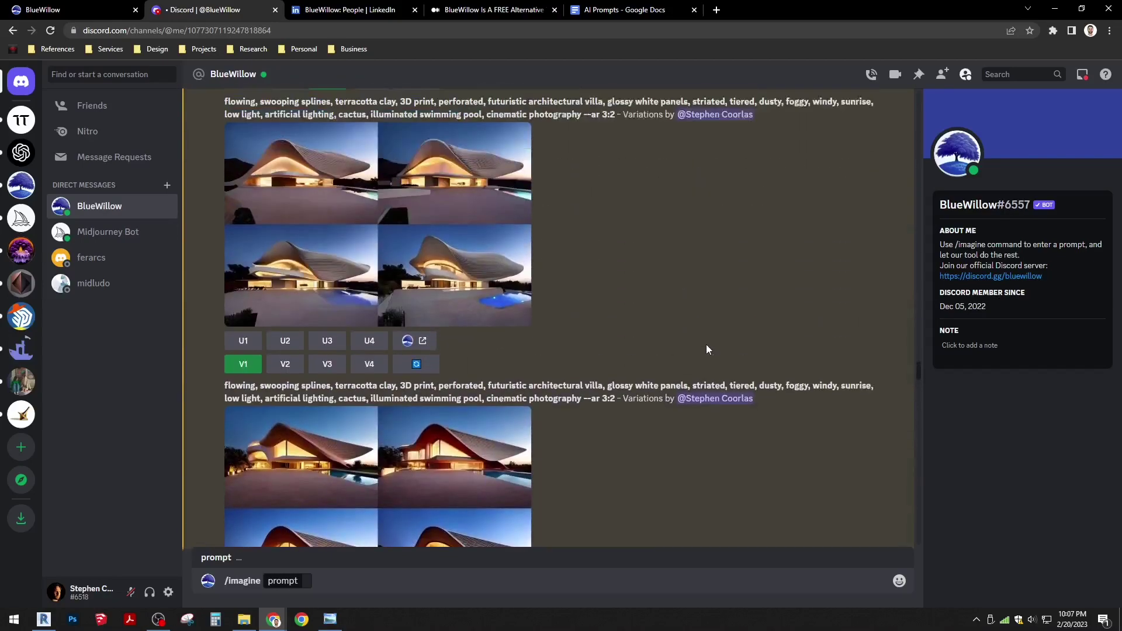
{"action": "scroll", "coordinate": [706, 349], "scroll_direction": "down", "scroll_amount": 4}
{"action": "scroll", "coordinate": [706, 349], "scroll_direction": "down", "scroll_amount": 4}
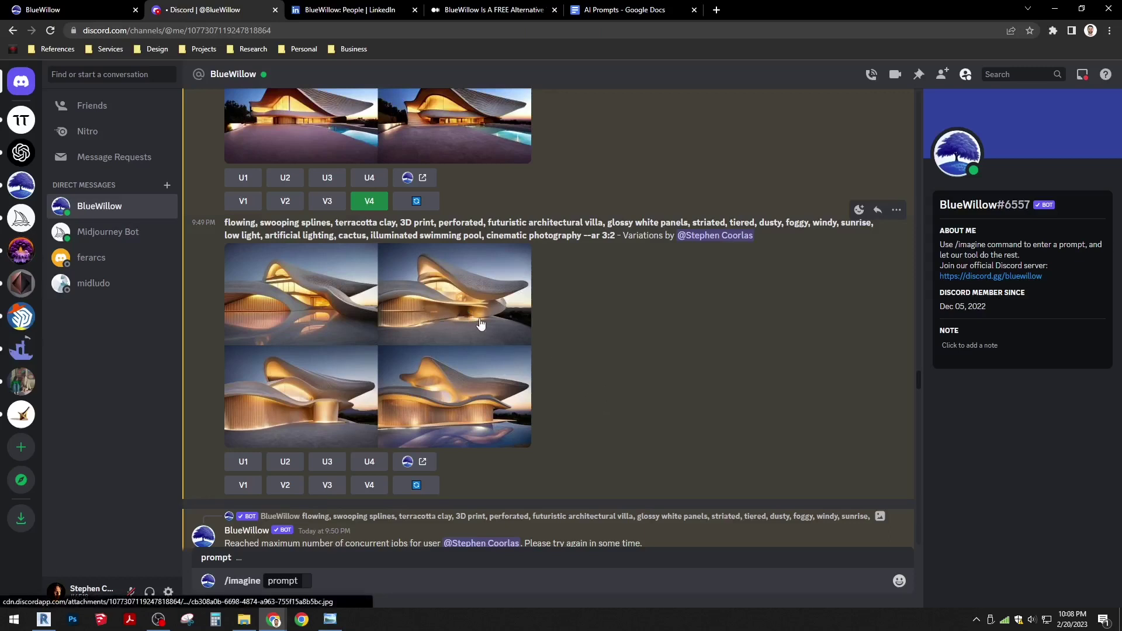
{"action": "scroll", "coordinate": [608, 317], "scroll_direction": "down", "scroll_amount": 3}
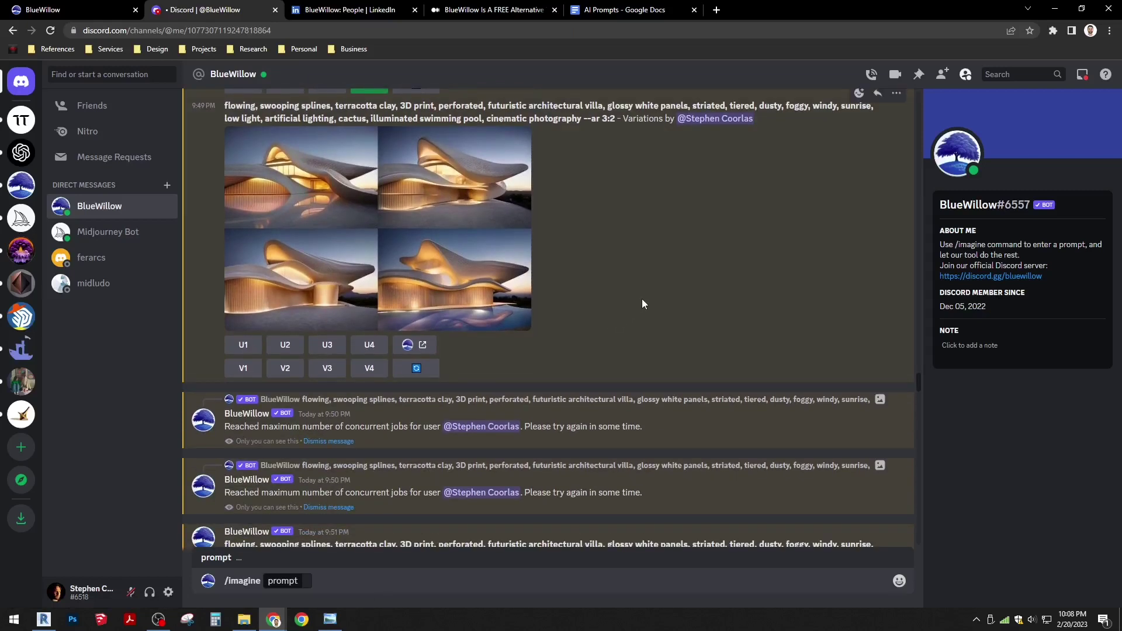
{"action": "scroll", "coordinate": [634, 304], "scroll_direction": "up", "scroll_amount": 2}
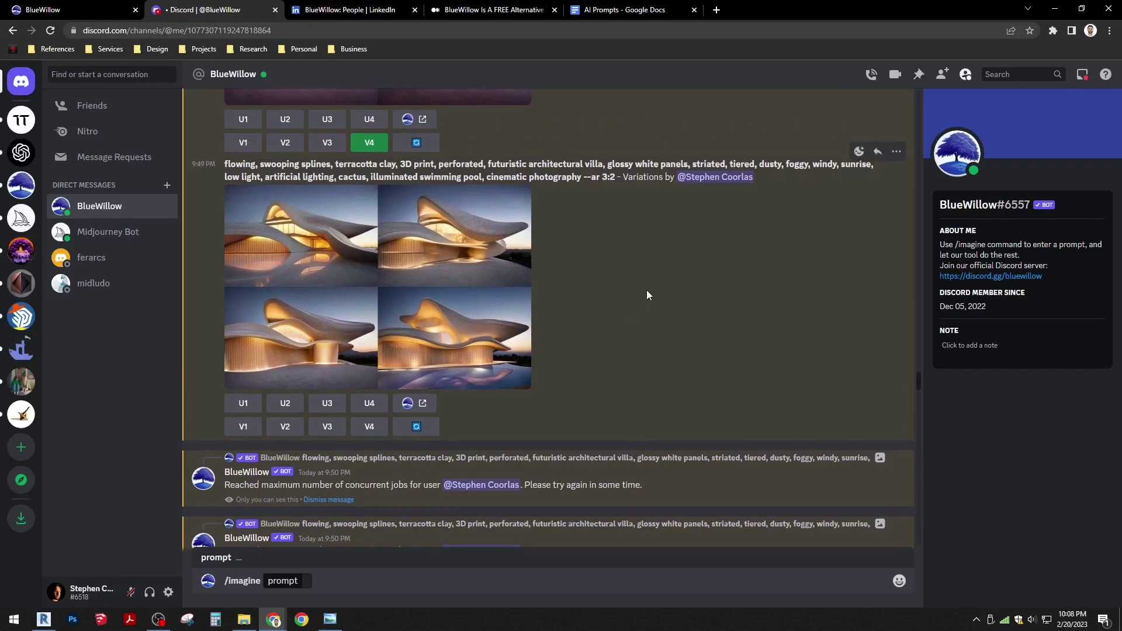
- Enlarge a villa variation grid, close it, and scroll back up through earlier grids
{"action": "left_click", "coordinate": [520, 339]}
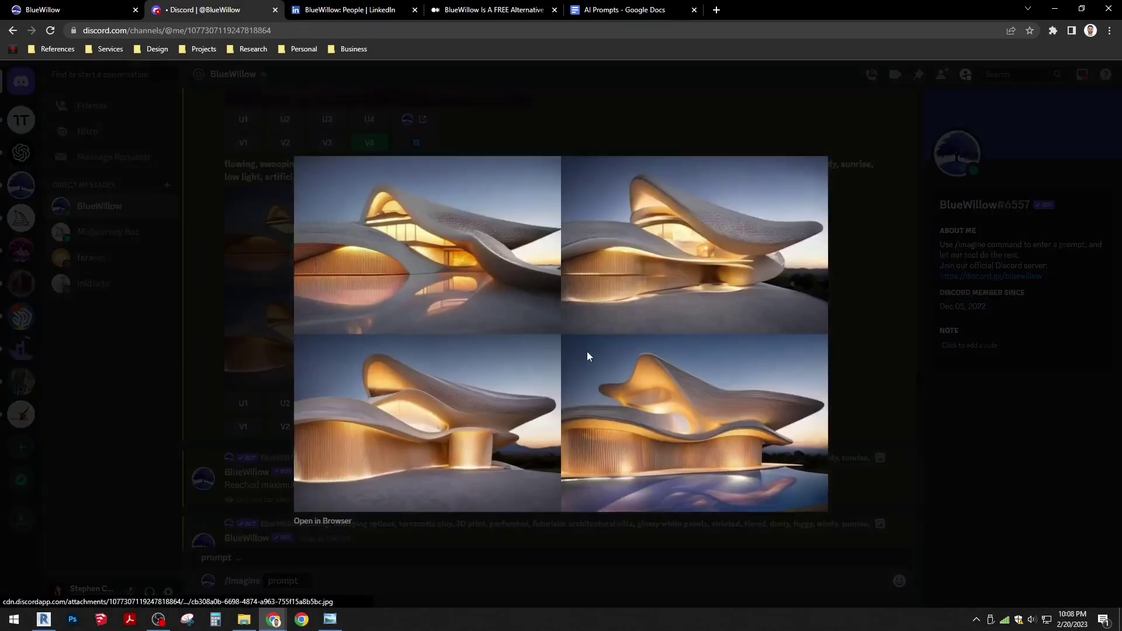
{"action": "left_click", "coordinate": [852, 291]}
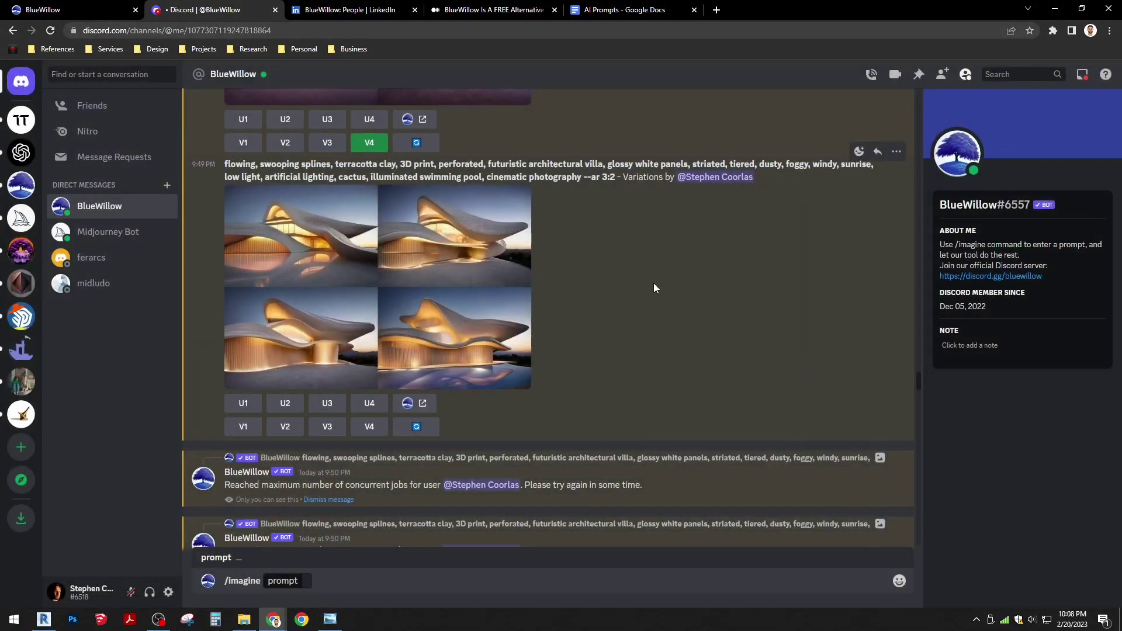
{"action": "scroll", "coordinate": [653, 287], "scroll_direction": "up", "scroll_amount": 1}
{"action": "scroll", "coordinate": [653, 288], "scroll_direction": "up", "scroll_amount": 5}
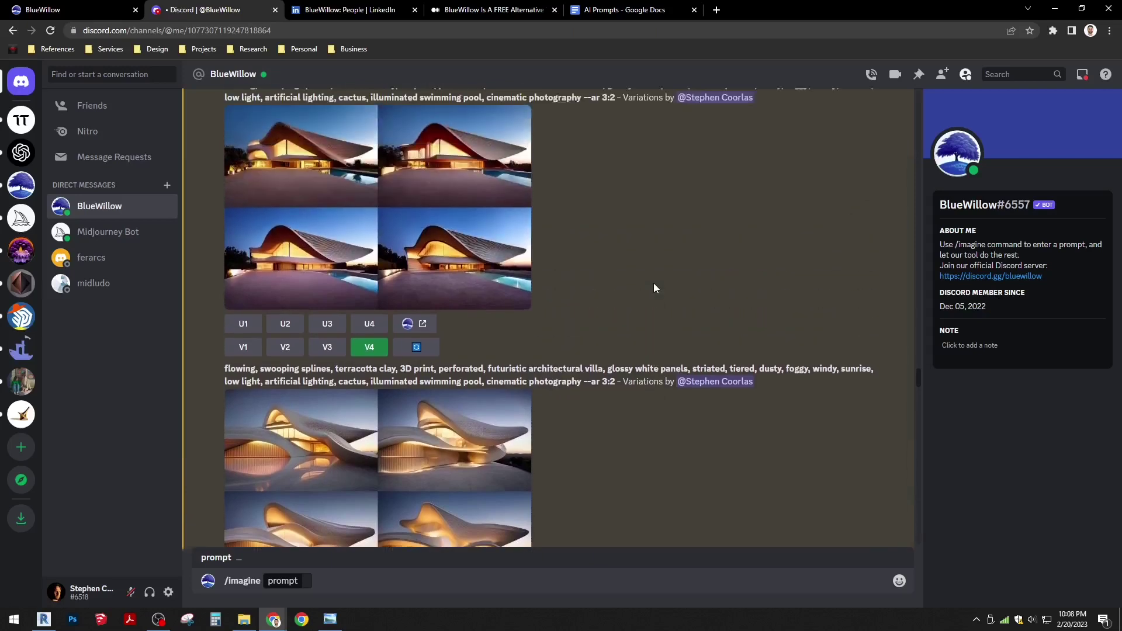
{"action": "scroll", "coordinate": [653, 287], "scroll_direction": "up", "scroll_amount": 1}
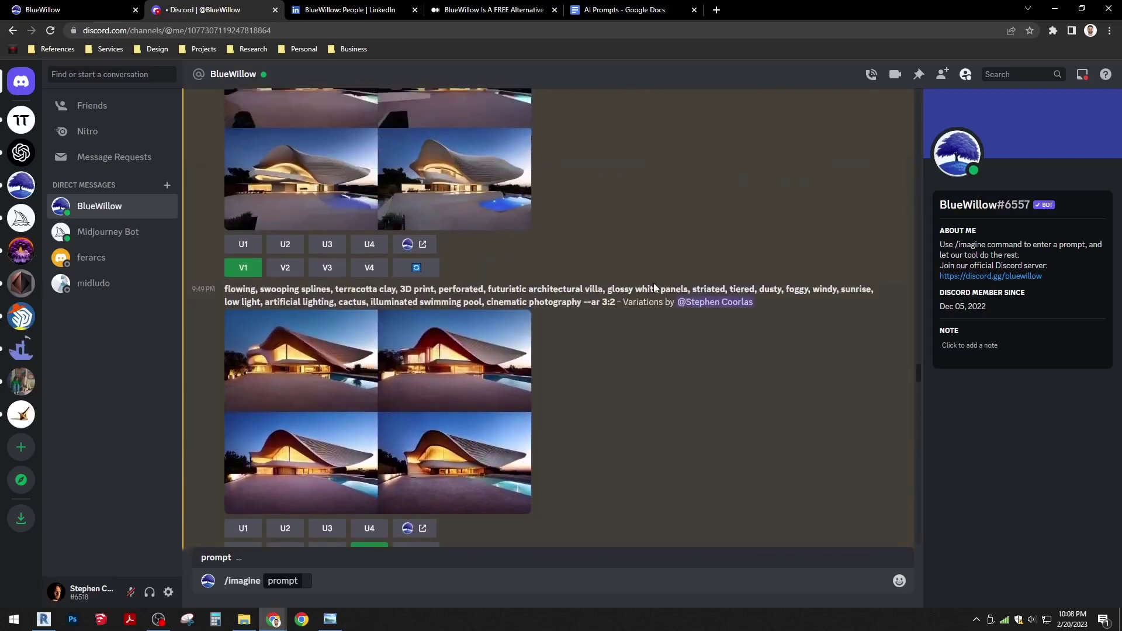
{"action": "scroll", "coordinate": [678, 287], "scroll_direction": "up", "scroll_amount": 1}
- Scroll the conversation back down to the 9:51 PM futuristic villa variation grid
{"action": "scroll", "coordinate": [704, 286], "scroll_direction": "up", "scroll_amount": 5}
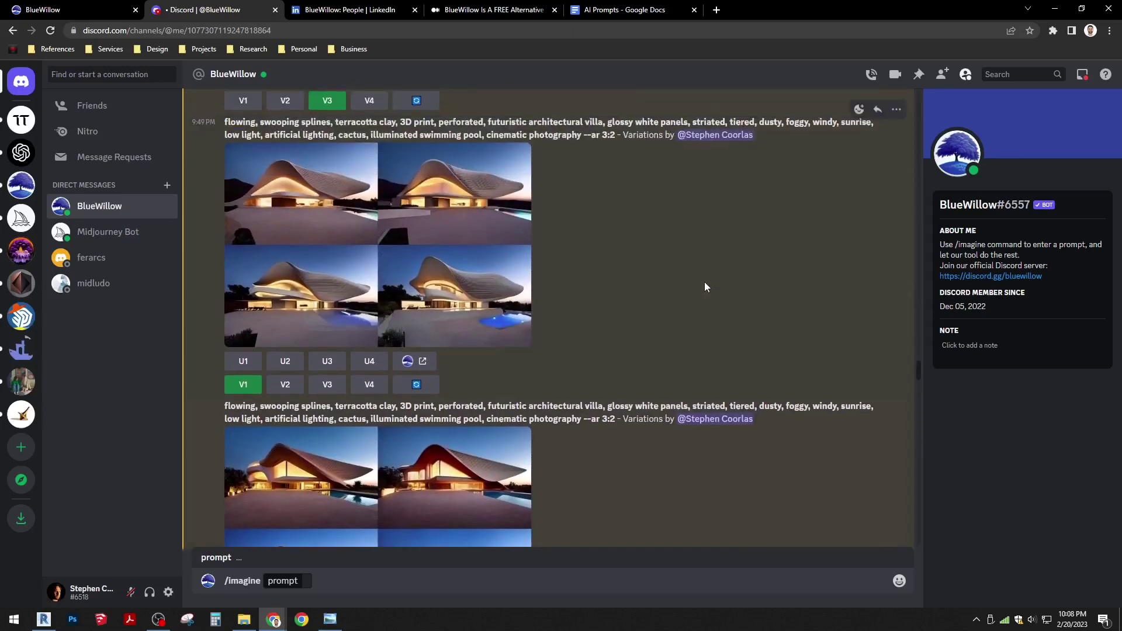
{"action": "scroll", "coordinate": [704, 286], "scroll_direction": "up", "scroll_amount": 1}
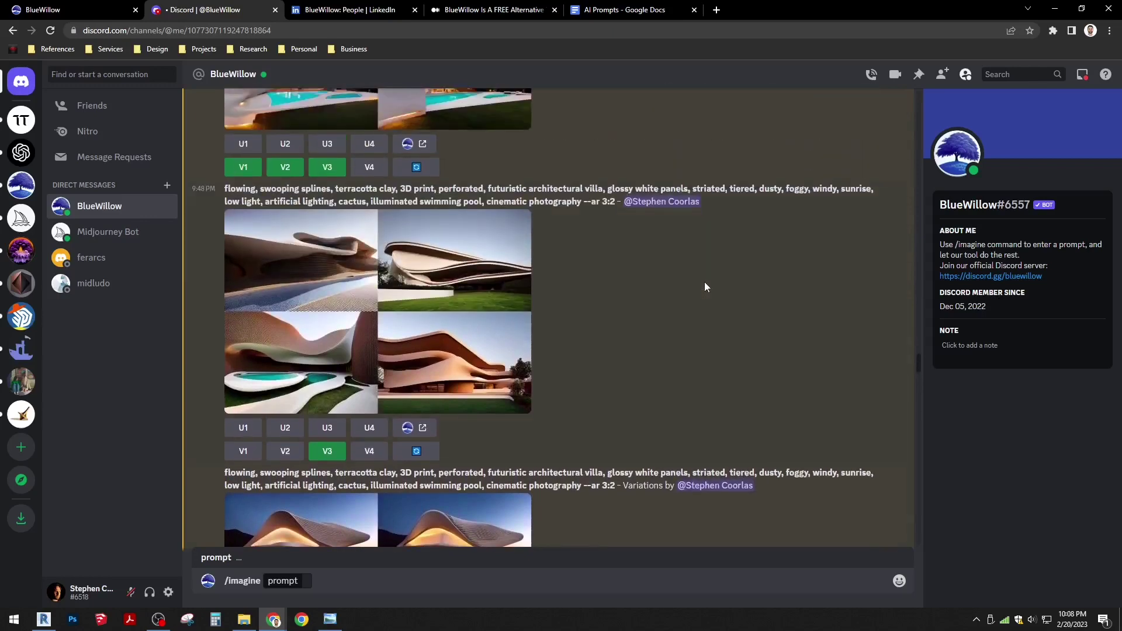
{"action": "scroll", "coordinate": [704, 286], "scroll_direction": "down", "scroll_amount": 2}
{"action": "scroll", "coordinate": [705, 286], "scroll_direction": "down", "scroll_amount": 10}
{"action": "scroll", "coordinate": [704, 287], "scroll_direction": "down", "scroll_amount": 10}
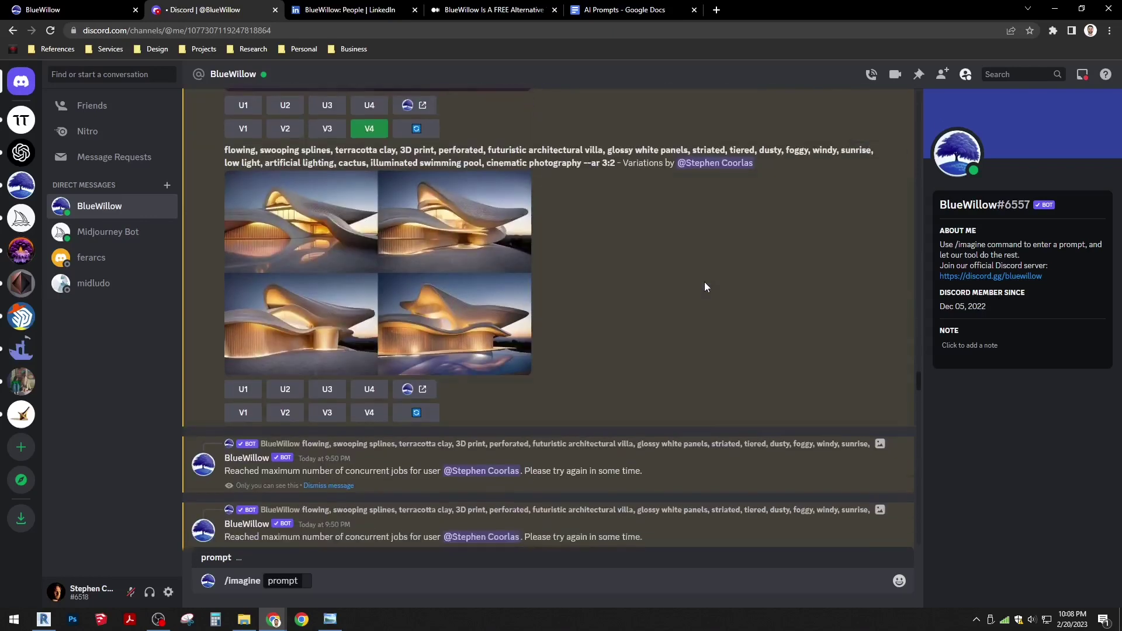
{"action": "scroll", "coordinate": [705, 286], "scroll_direction": "down", "scroll_amount": 1}
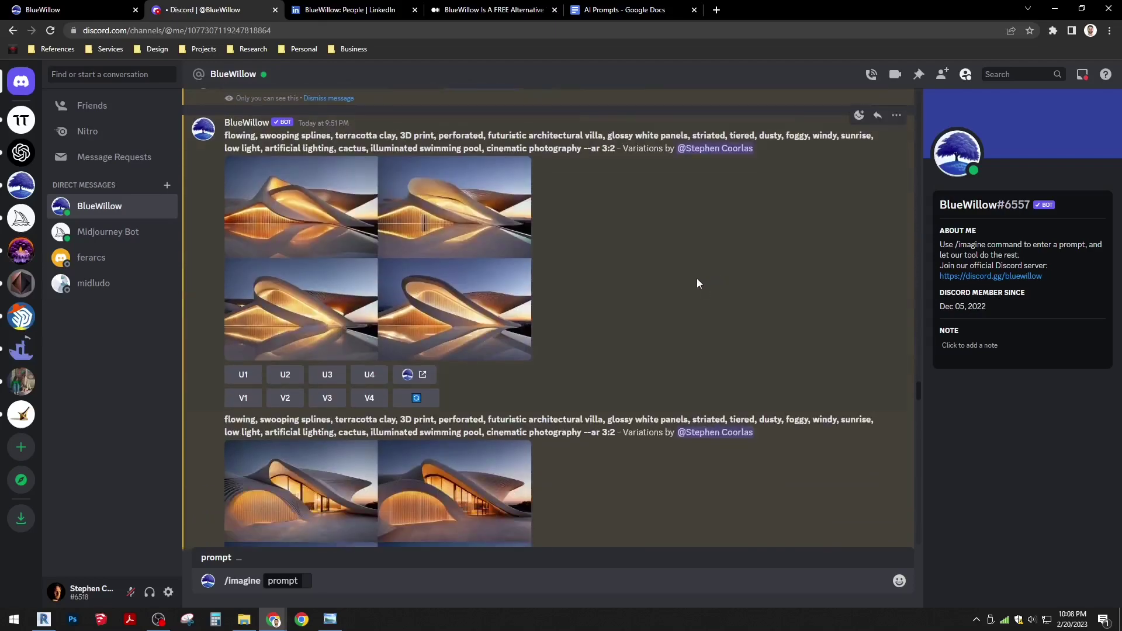
- Read the Medium BlueWillow article down to the BlueWillow vs MidJourney teddy-bear comparison
{"action": "left_click", "coordinate": [515, 10]}
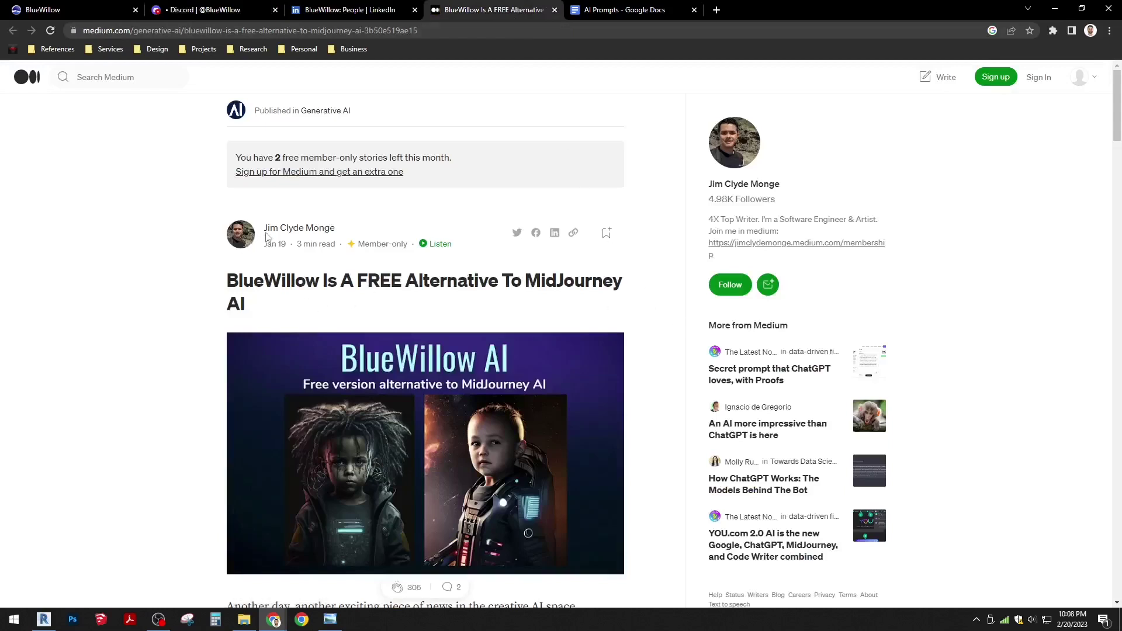
{"action": "mouse_move", "coordinate": [264, 238]}
{"action": "scroll", "coordinate": [160, 301], "scroll_direction": "down", "scroll_amount": 5}
{"action": "scroll", "coordinate": [160, 302], "scroll_direction": "down", "scroll_amount": 5}
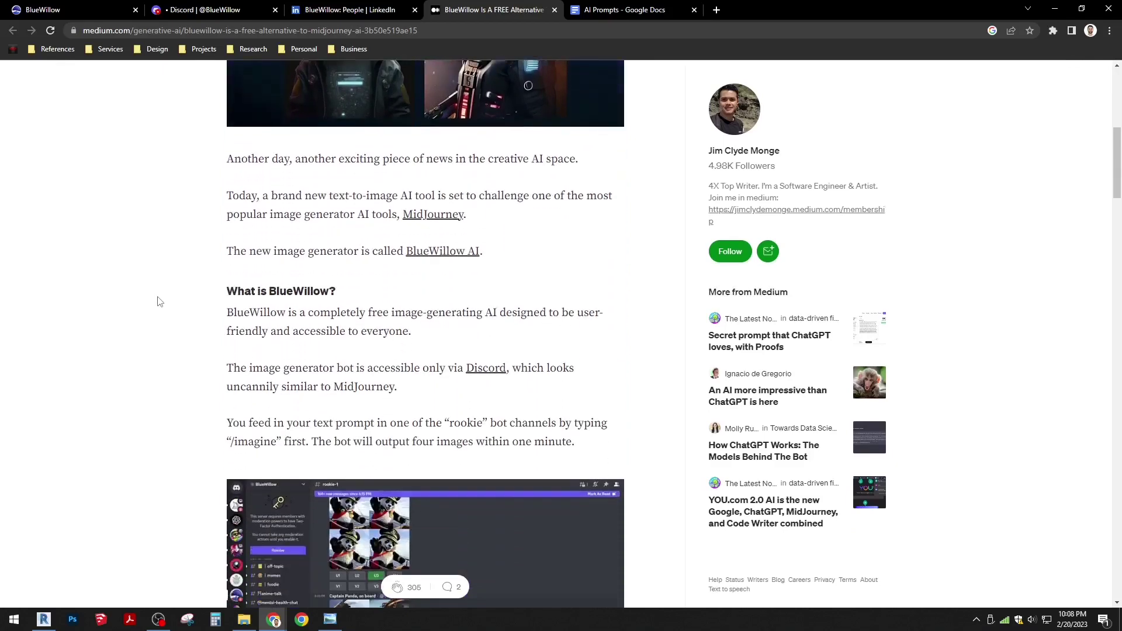
{"action": "scroll", "coordinate": [160, 302], "scroll_direction": "down", "scroll_amount": 5}
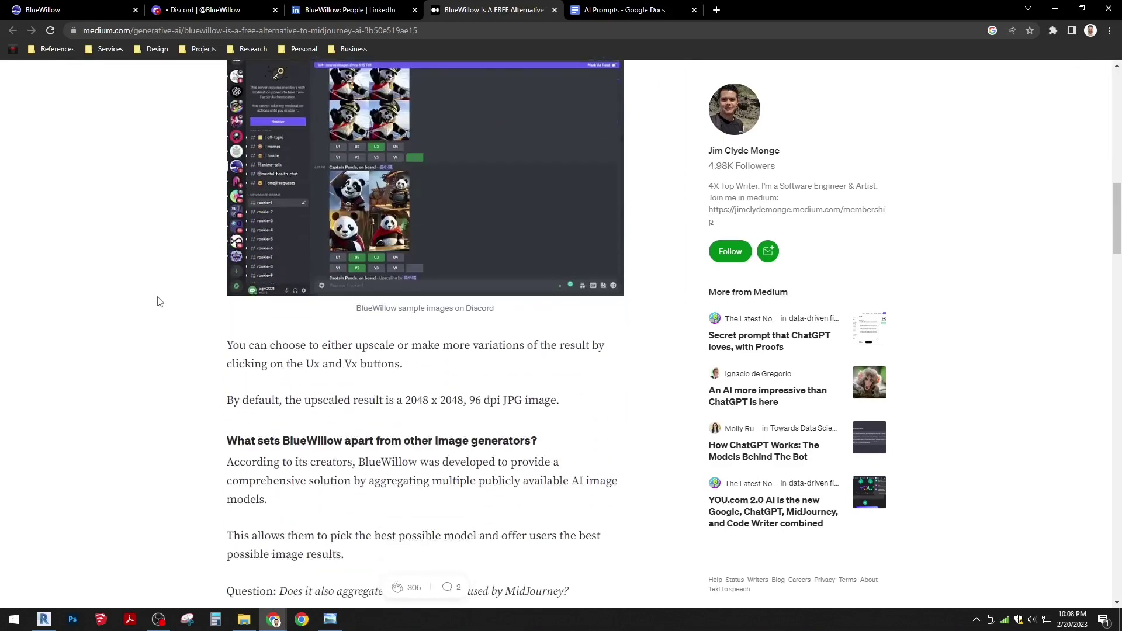
{"action": "scroll", "coordinate": [160, 301], "scroll_direction": "down", "scroll_amount": 10}
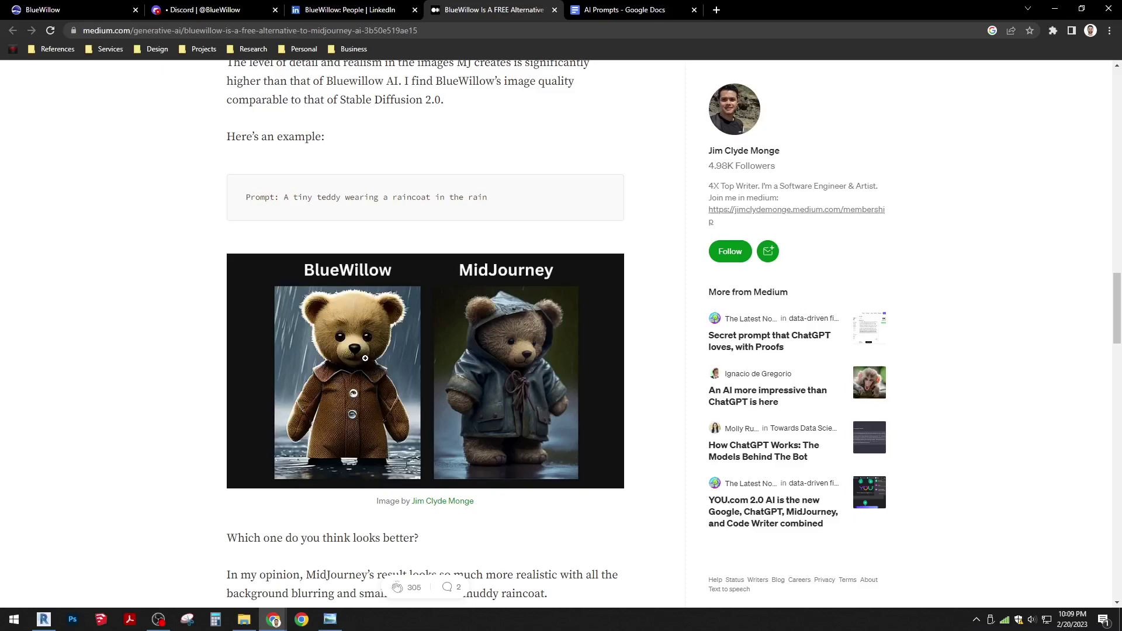
- Return to the BlueWillow Discord conversation and scroll to its latest messages
{"action": "left_click", "coordinate": [196, 10]}
{"action": "scroll", "coordinate": [689, 342], "scroll_direction": "down", "scroll_amount": 2}
{"action": "scroll", "coordinate": [688, 342], "scroll_direction": "down", "scroll_amount": 3}
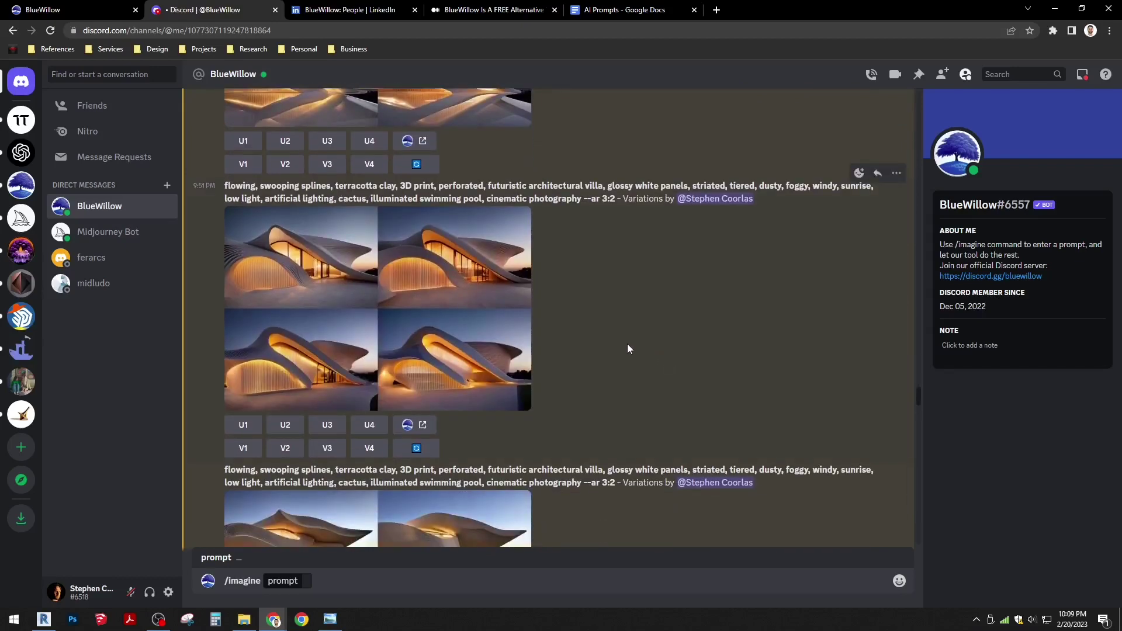
- View the 9:51 PM swooping white villa grid full-size in its own browser tab, then return to Discord
{"action": "left_click", "coordinate": [456, 292]}
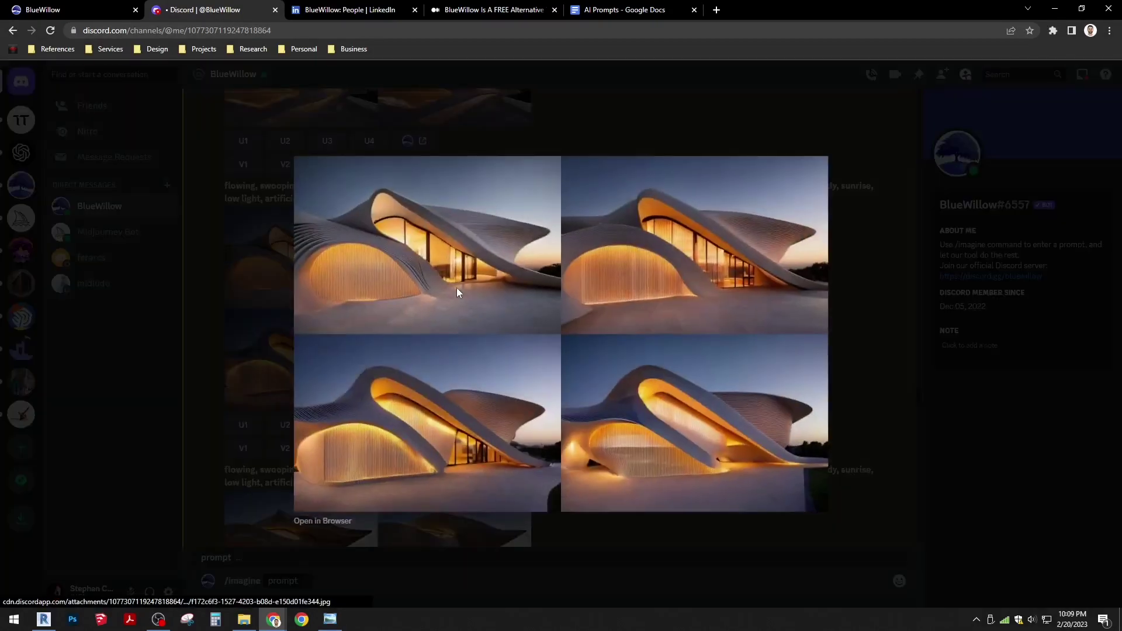
{"action": "left_click", "coordinate": [331, 526]}
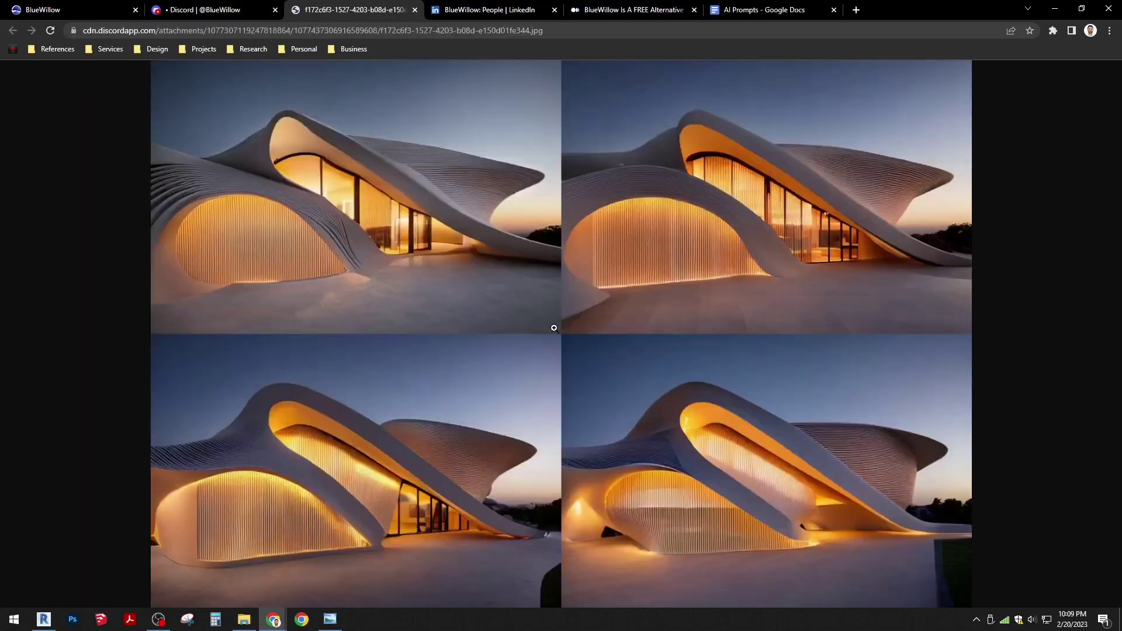
{"action": "left_click", "coordinate": [594, 357]}
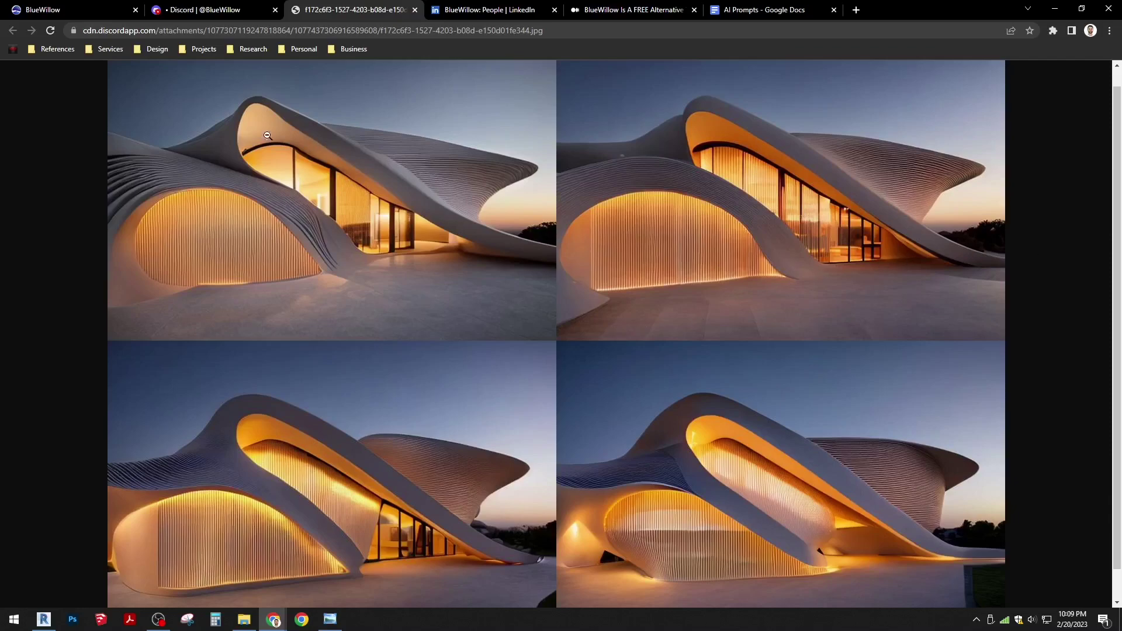
{"action": "left_click", "coordinate": [201, 10]}
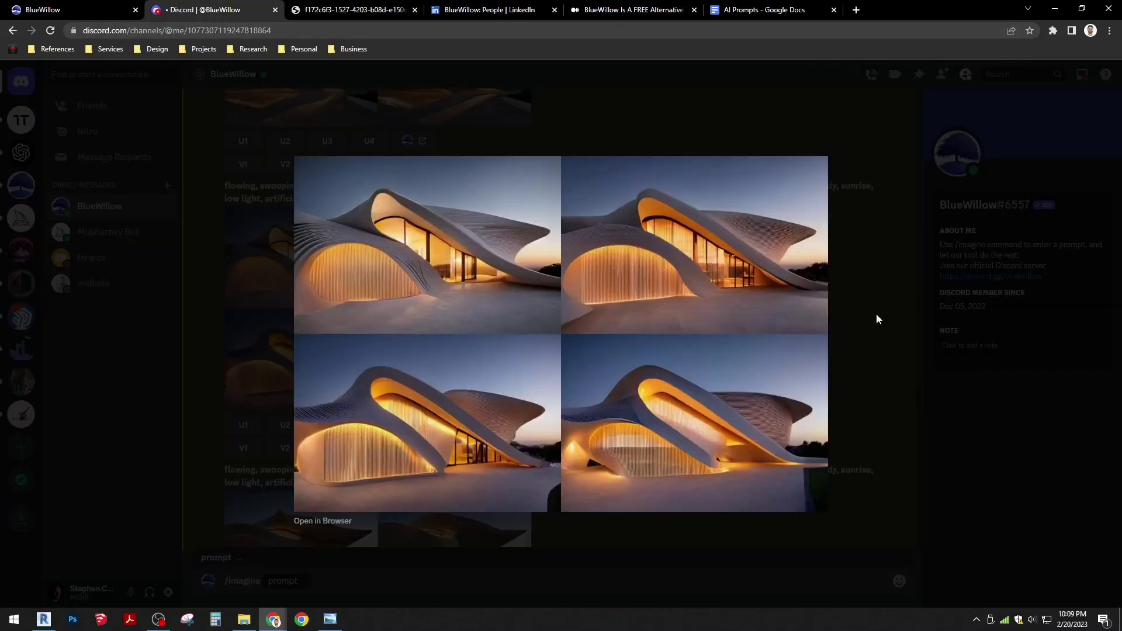
- Close the grid preview, scroll up, and enlarge the upscaled villa with the turquoise pool
{"action": "left_click", "coordinate": [876, 319]}
{"action": "scroll", "coordinate": [767, 295], "scroll_direction": "down", "scroll_amount": 5}
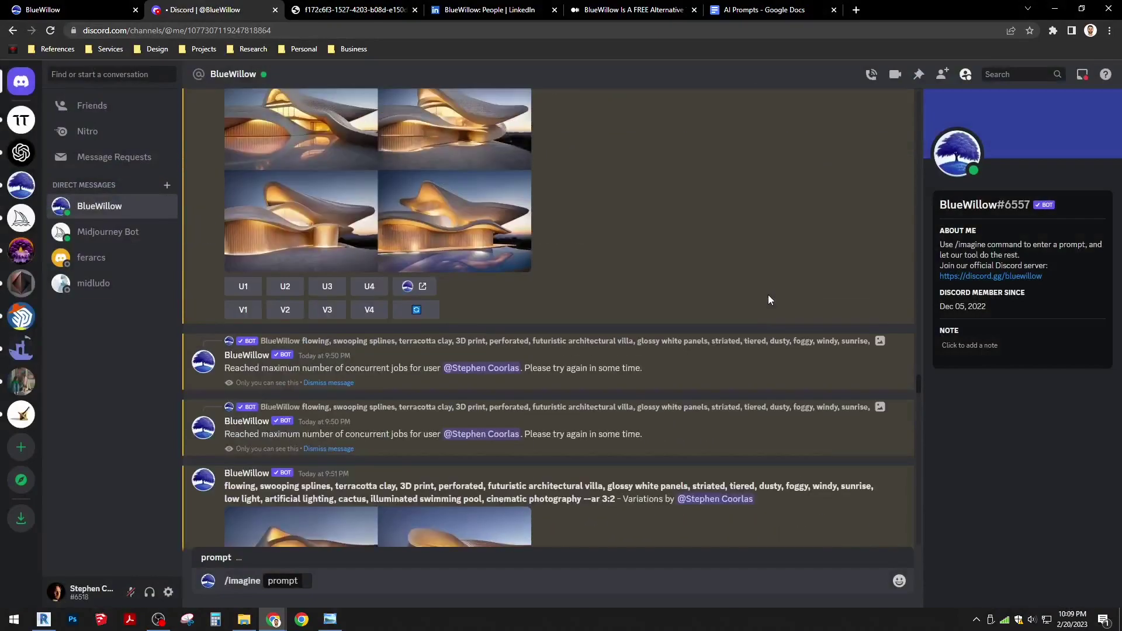
{"action": "scroll", "coordinate": [768, 294], "scroll_direction": "down", "scroll_amount": 7}
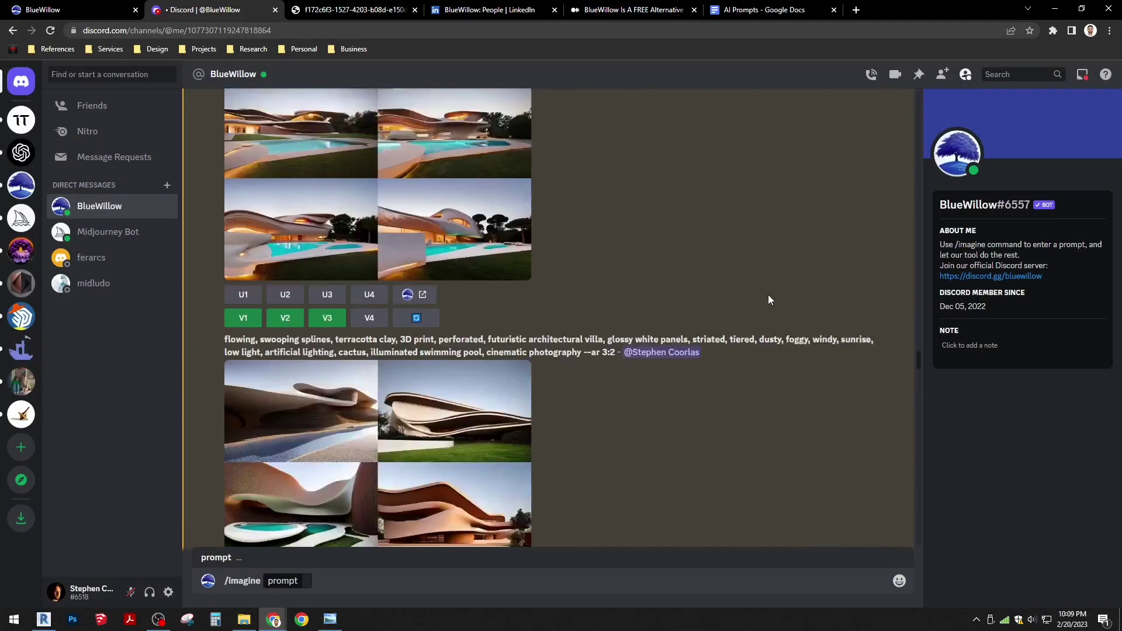
{"action": "scroll", "coordinate": [768, 296], "scroll_direction": "up", "scroll_amount": 10}
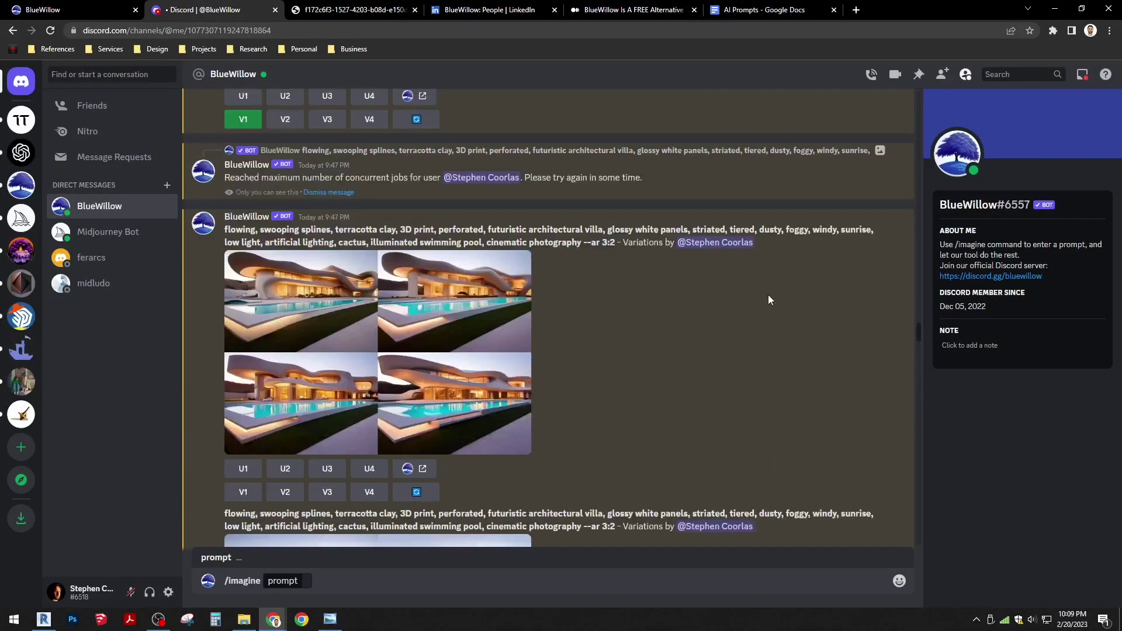
{"action": "scroll", "coordinate": [768, 295], "scroll_direction": "up", "scroll_amount": 6}
{"action": "scroll", "coordinate": [419, 274], "scroll_direction": "up", "scroll_amount": 3}
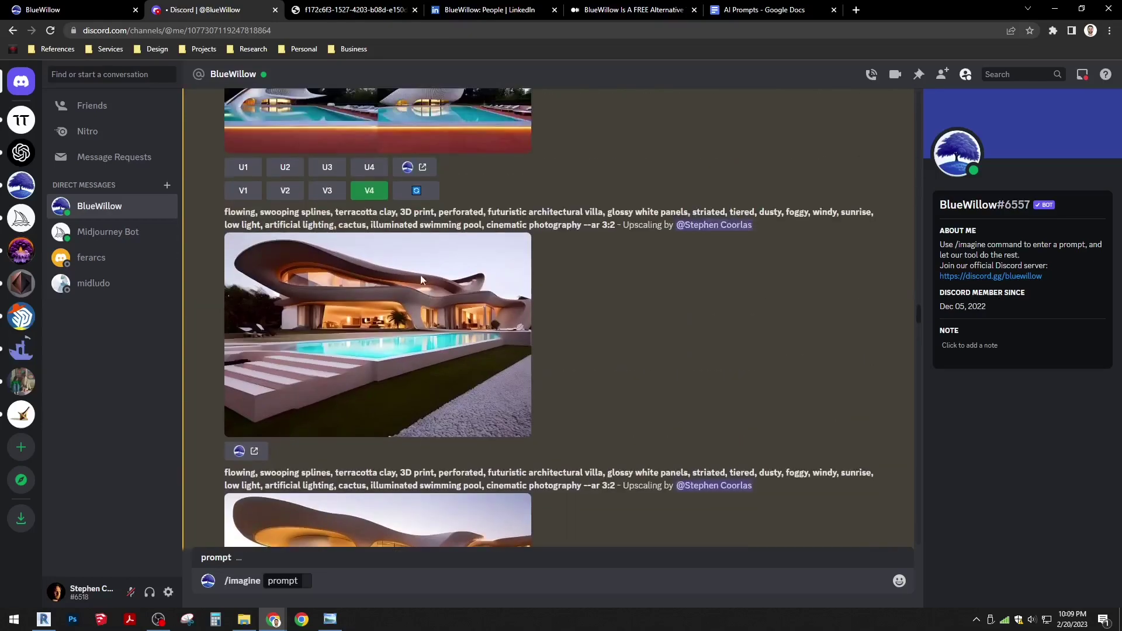
{"action": "left_click", "coordinate": [387, 303]}
- View the pool villa at full resolution in a browser tab, then close that tab
{"action": "left_click", "coordinate": [316, 521]}
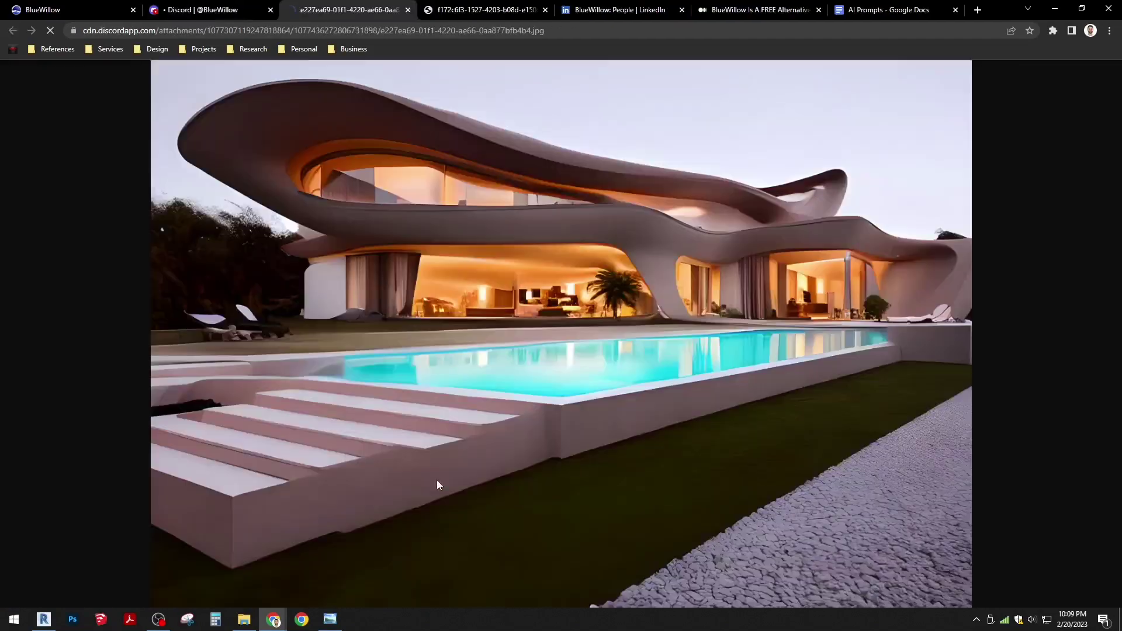
{"action": "left_click", "coordinate": [483, 260]}
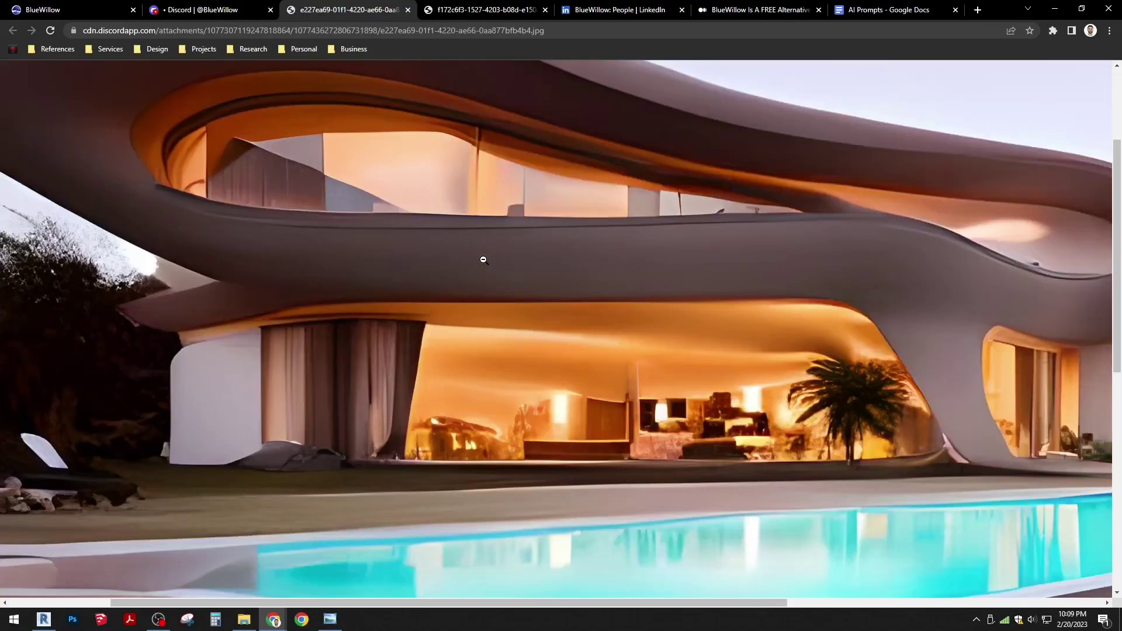
{"action": "scroll", "coordinate": [524, 288], "scroll_direction": "down", "scroll_amount": 5}
{"action": "scroll", "coordinate": [527, 291], "scroll_direction": "up", "scroll_amount": 8}
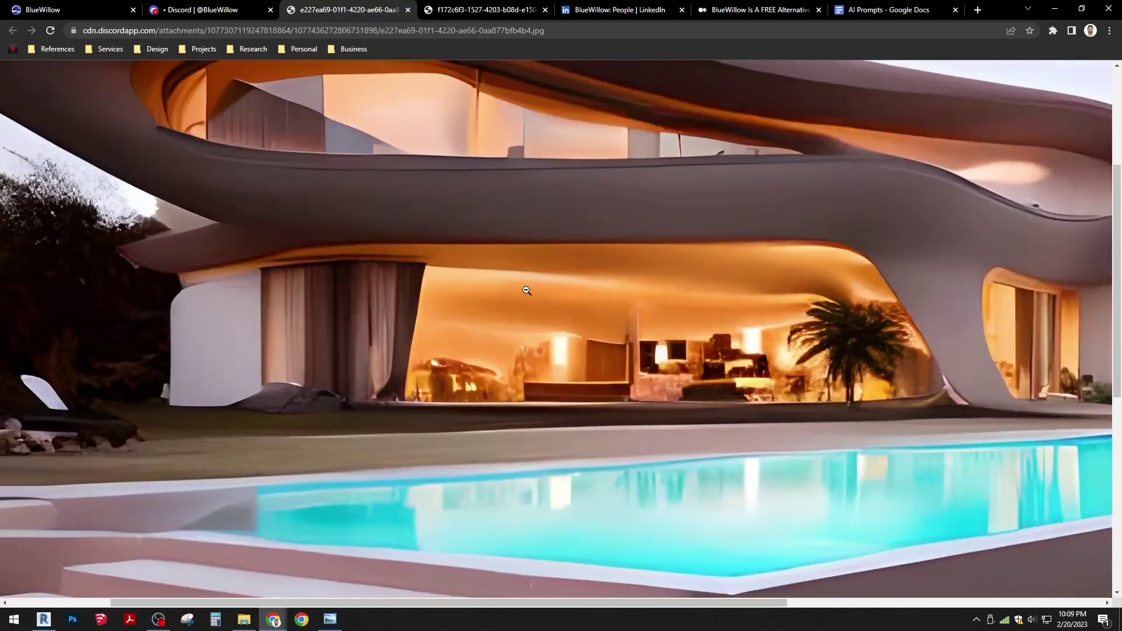
{"action": "left_click", "coordinate": [407, 10]}
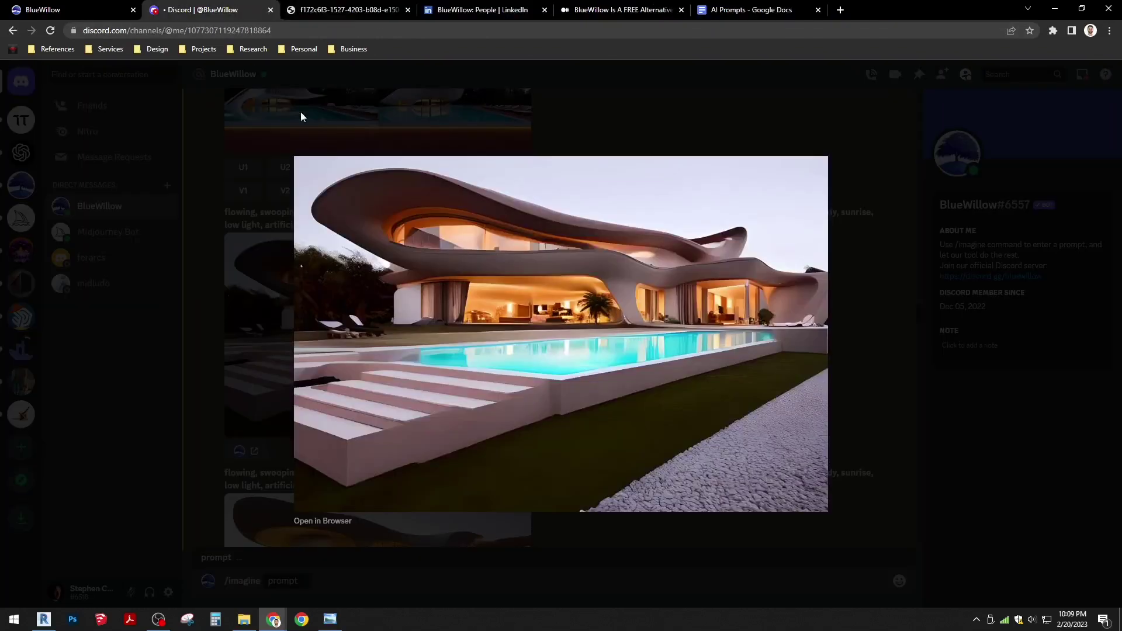
- Close the enlarged preview and scroll to the 9:49 PM swooping villa grid and concurrent-jobs notices
{"action": "left_click", "coordinate": [398, 135]}
{"action": "scroll", "coordinate": [608, 277], "scroll_direction": "down", "scroll_amount": 5}
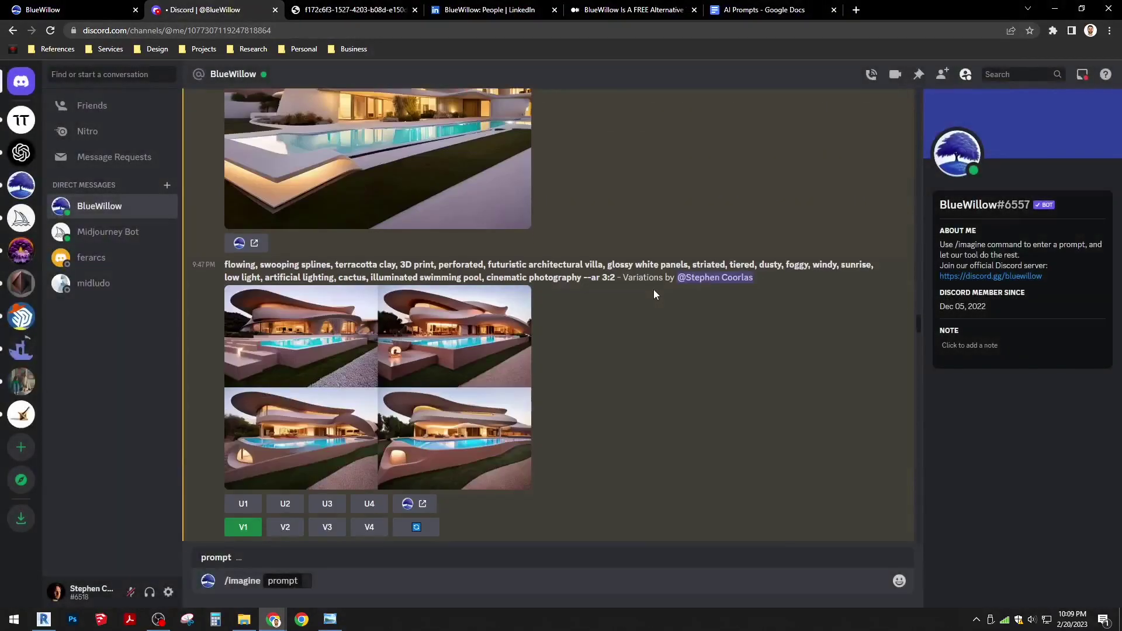
{"action": "left_click_drag", "start_coordinate": [920, 333], "coordinate": [912, 357]}
{"action": "scroll", "coordinate": [702, 348], "scroll_direction": "down", "scroll_amount": 15}
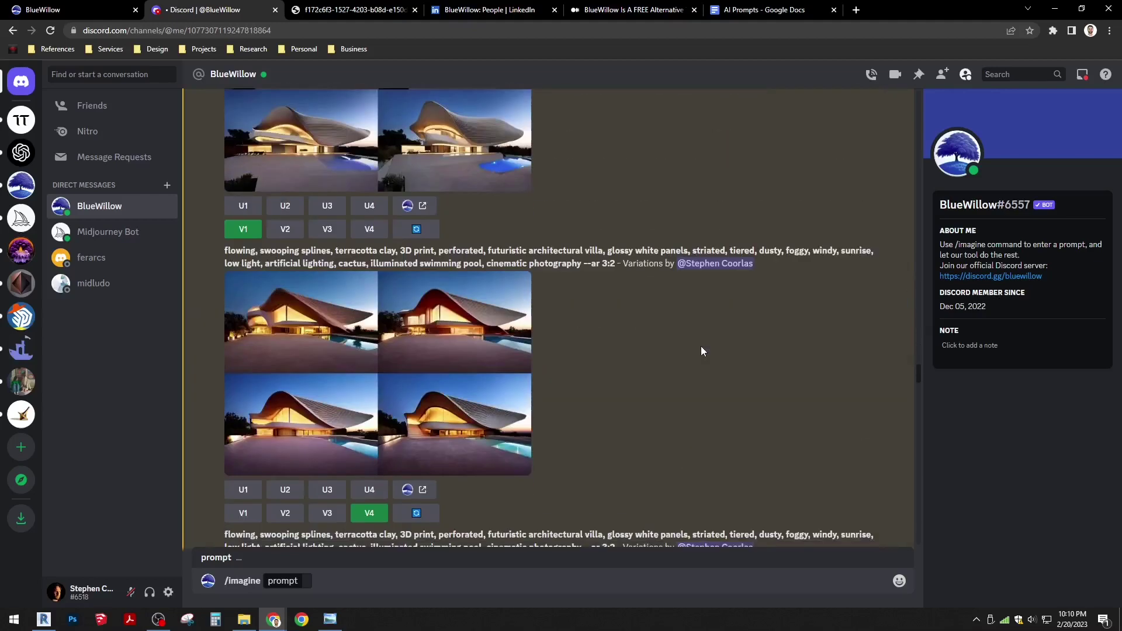
{"action": "scroll", "coordinate": [619, 313], "scroll_direction": "down", "scroll_amount": 10}
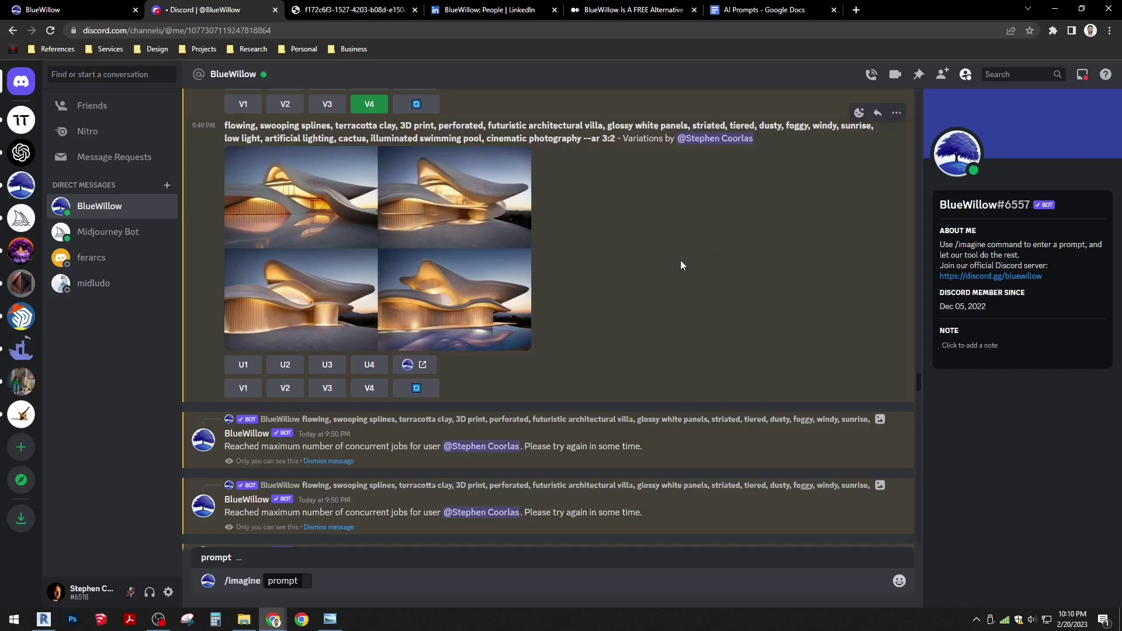
{"action": "scroll", "coordinate": [454, 325], "scroll_direction": "up", "scroll_amount": 6}
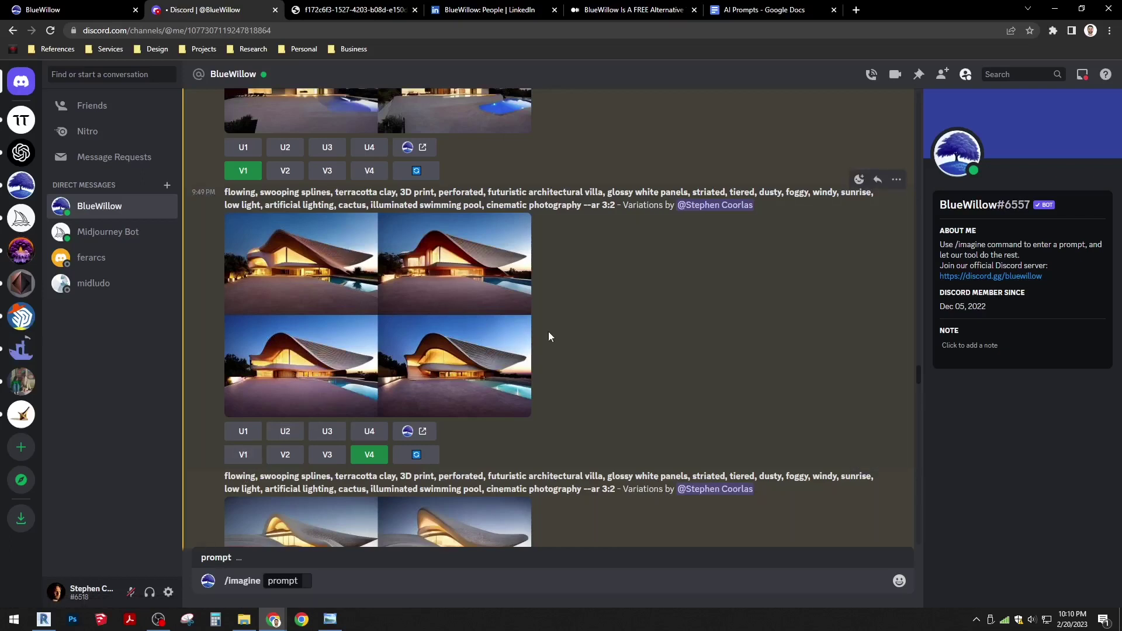
{"action": "scroll", "coordinate": [548, 331], "scroll_direction": "down", "scroll_amount": 4}
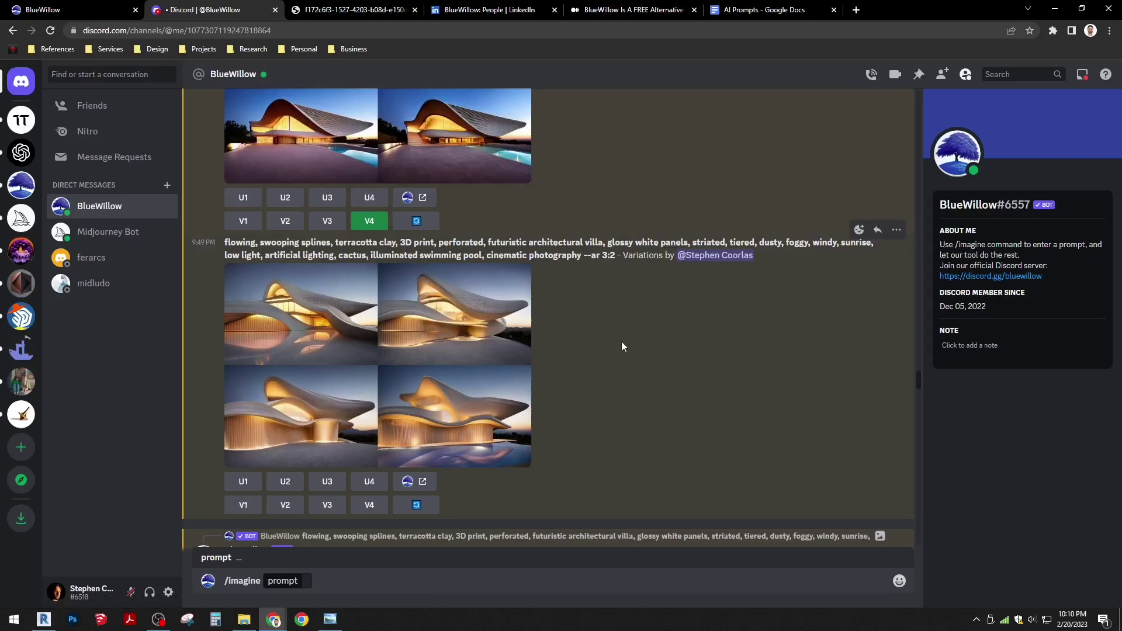
{"action": "scroll", "coordinate": [622, 347], "scroll_direction": "down", "scroll_amount": 2}
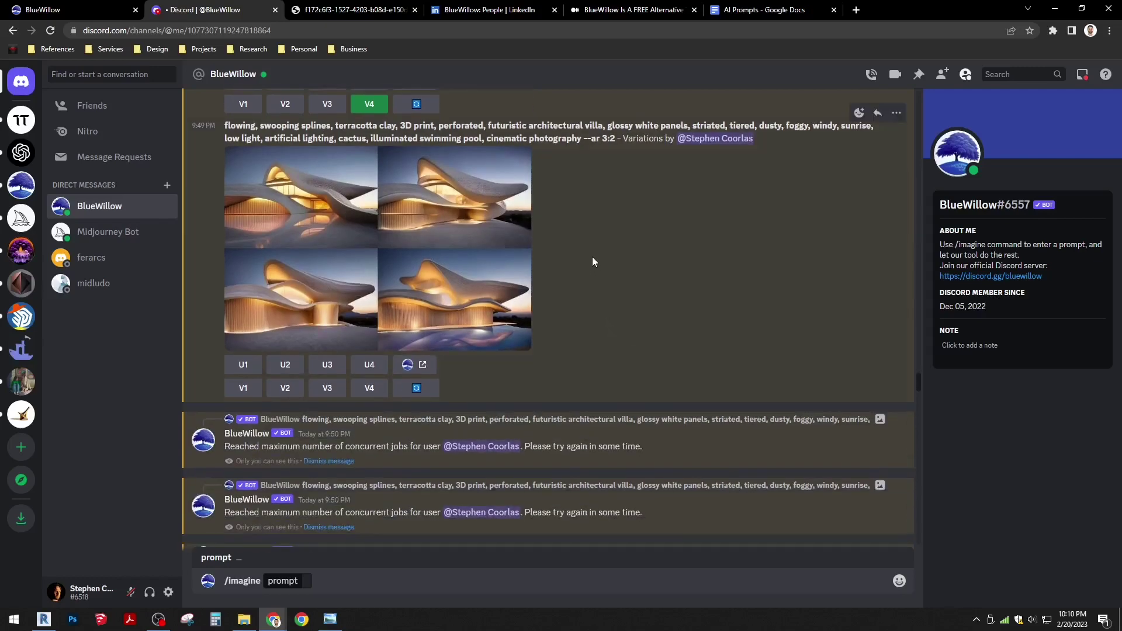
- On BlueWillow's LinkedIn page, note its 78 followers and list its 2 employees, then return to Discord
{"action": "left_click", "coordinate": [499, 14]}
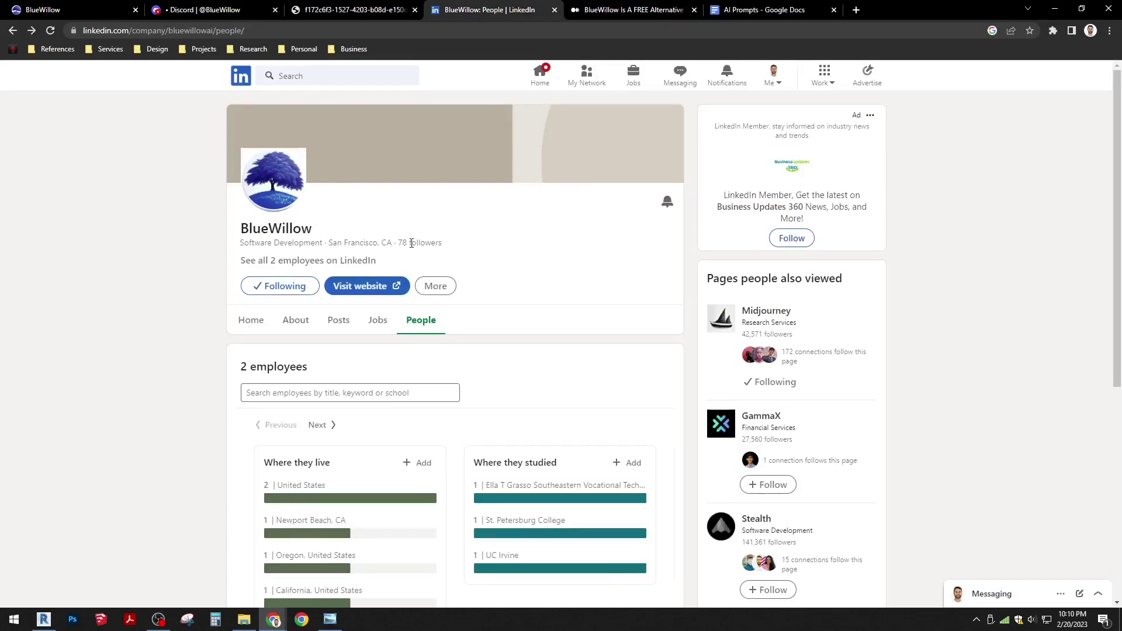
{"action": "left_click_drag", "start_coordinate": [399, 242], "coordinate": [443, 243]}
{"action": "left_click", "coordinate": [538, 264]}
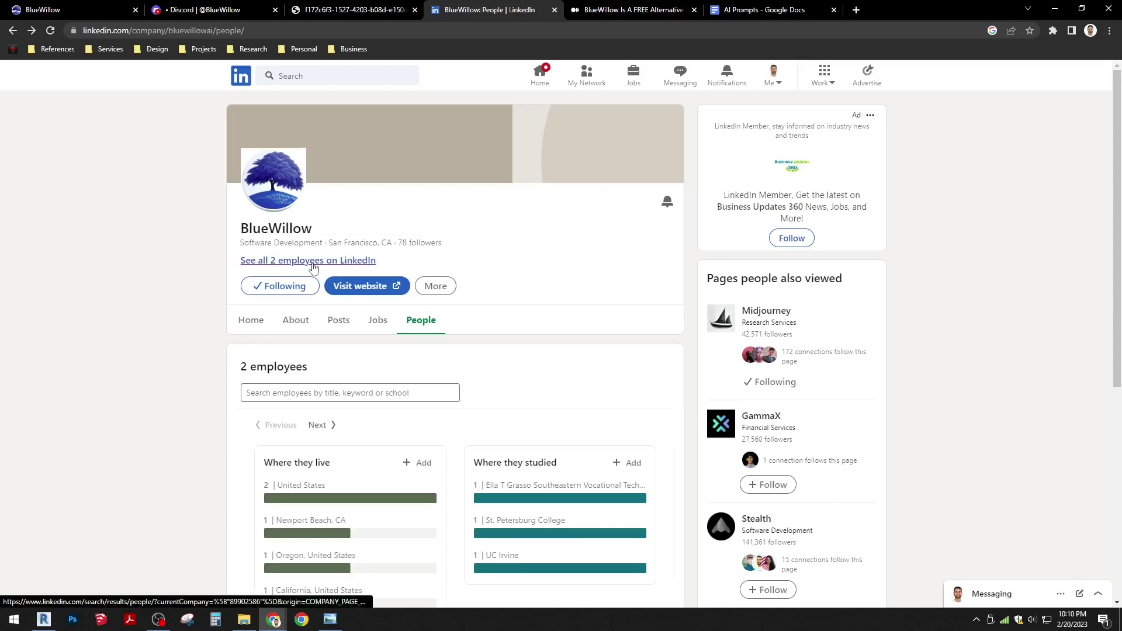
{"action": "left_click", "coordinate": [290, 261]}
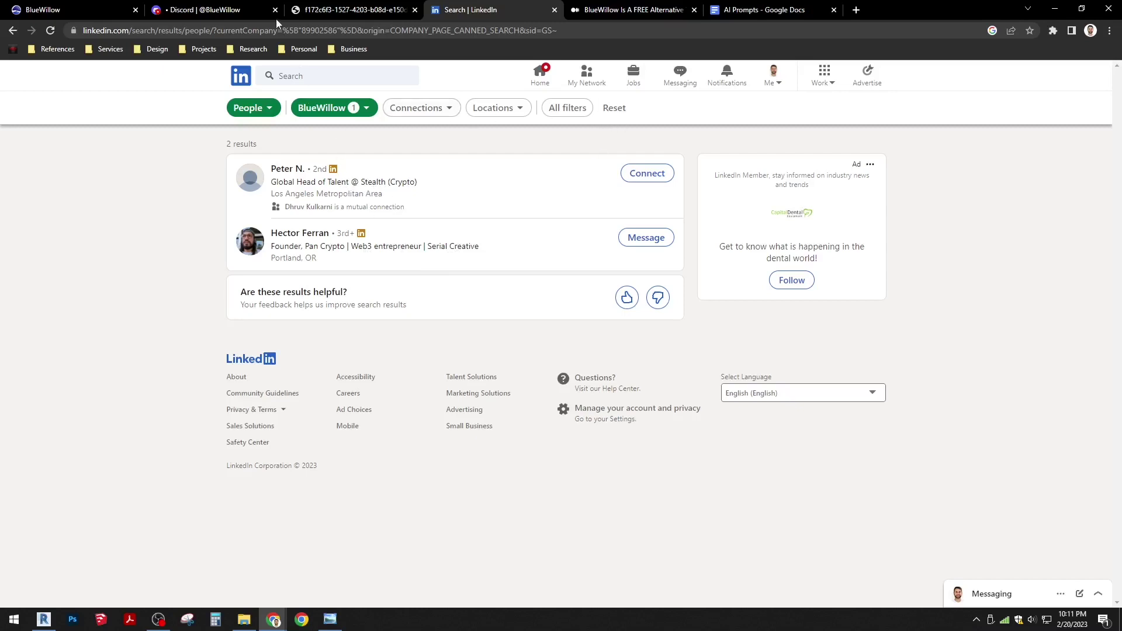
{"action": "left_click", "coordinate": [222, 10]}
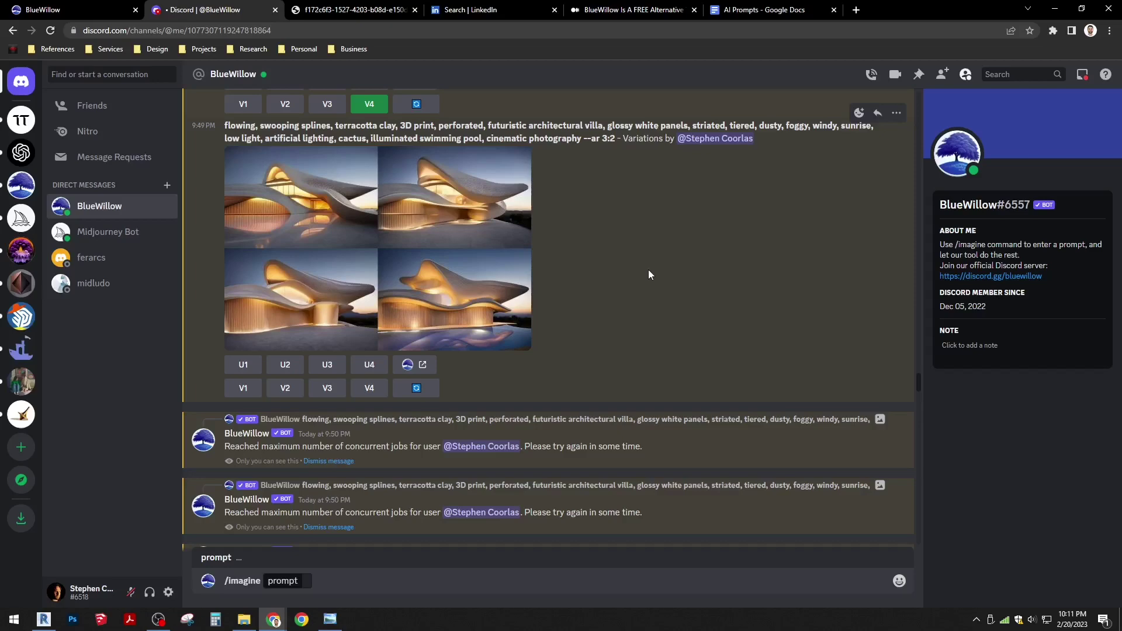
- Scroll down the BlueWillow chat past the whale-shaped villa set to the 9:54 PM shell-roofed villa grid
{"action": "scroll", "coordinate": [647, 272], "scroll_direction": "down", "scroll_amount": 6}
{"action": "scroll", "coordinate": [706, 270], "scroll_direction": "down", "scroll_amount": 6}
{"action": "scroll", "coordinate": [705, 270], "scroll_direction": "down", "scroll_amount": 2}
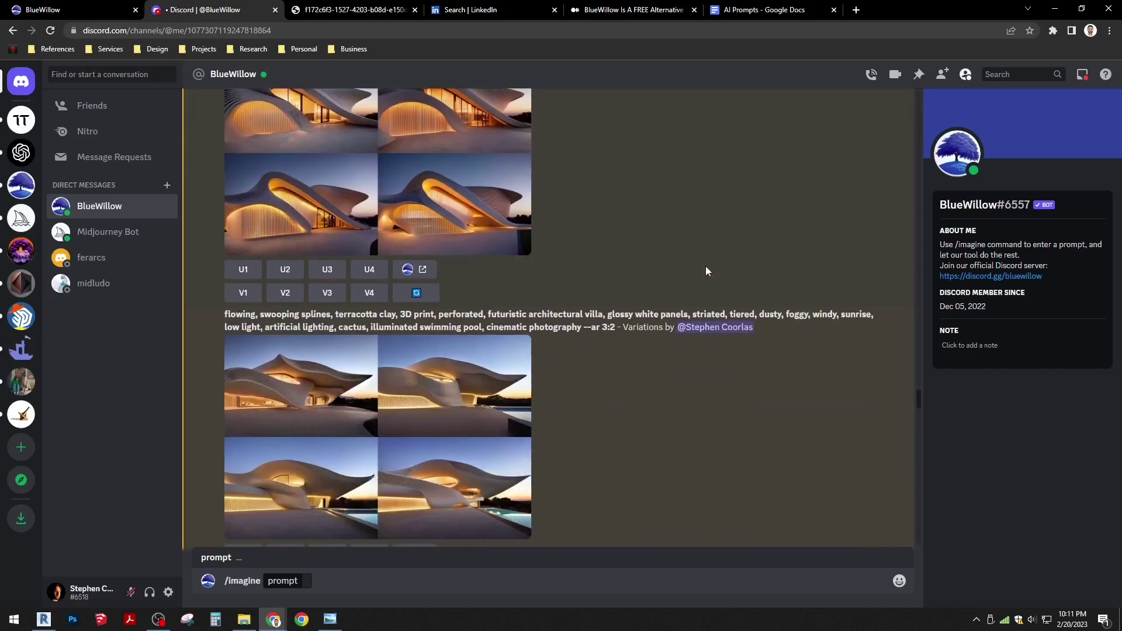
{"action": "scroll", "coordinate": [706, 271], "scroll_direction": "down", "scroll_amount": 1}
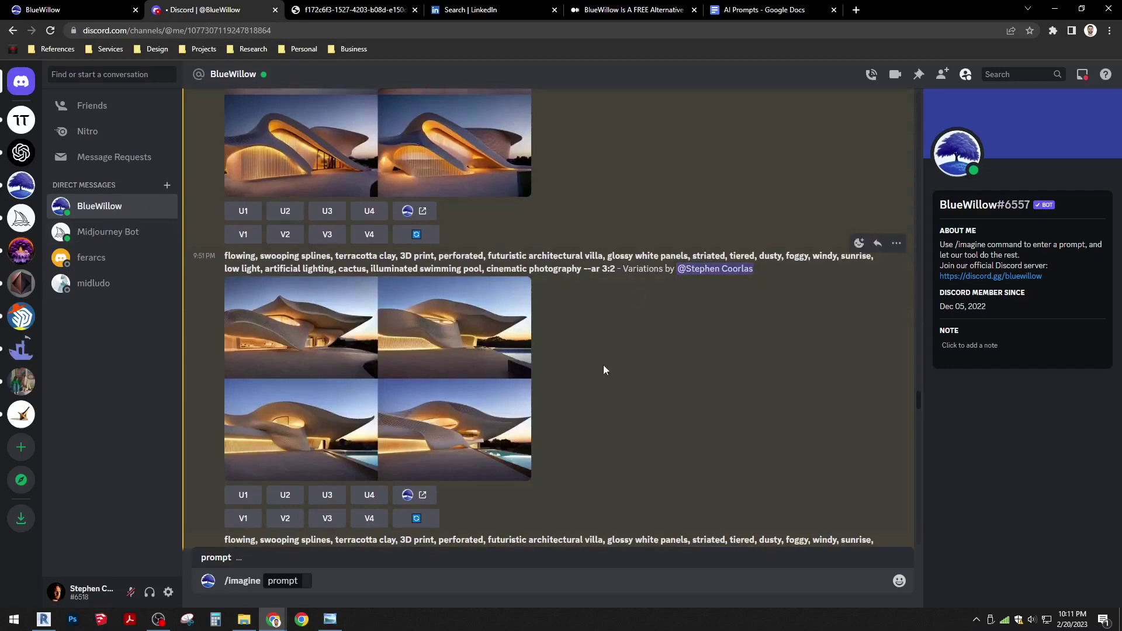
{"action": "scroll", "coordinate": [699, 318], "scroll_direction": "down", "scroll_amount": 5}
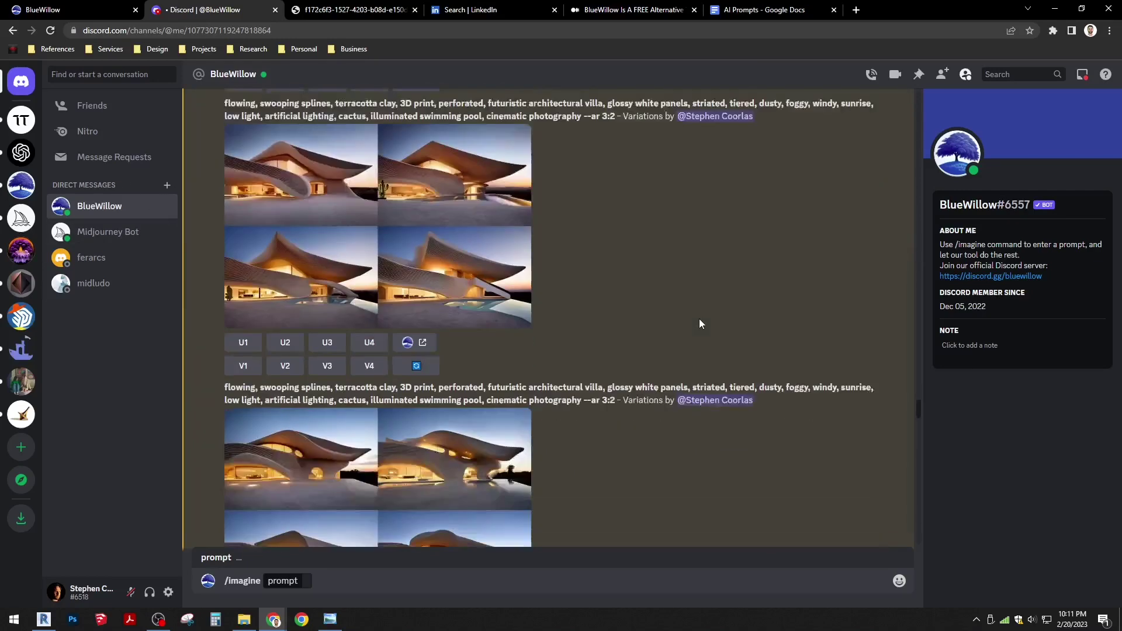
{"action": "scroll", "coordinate": [699, 320], "scroll_direction": "down", "scroll_amount": 2}
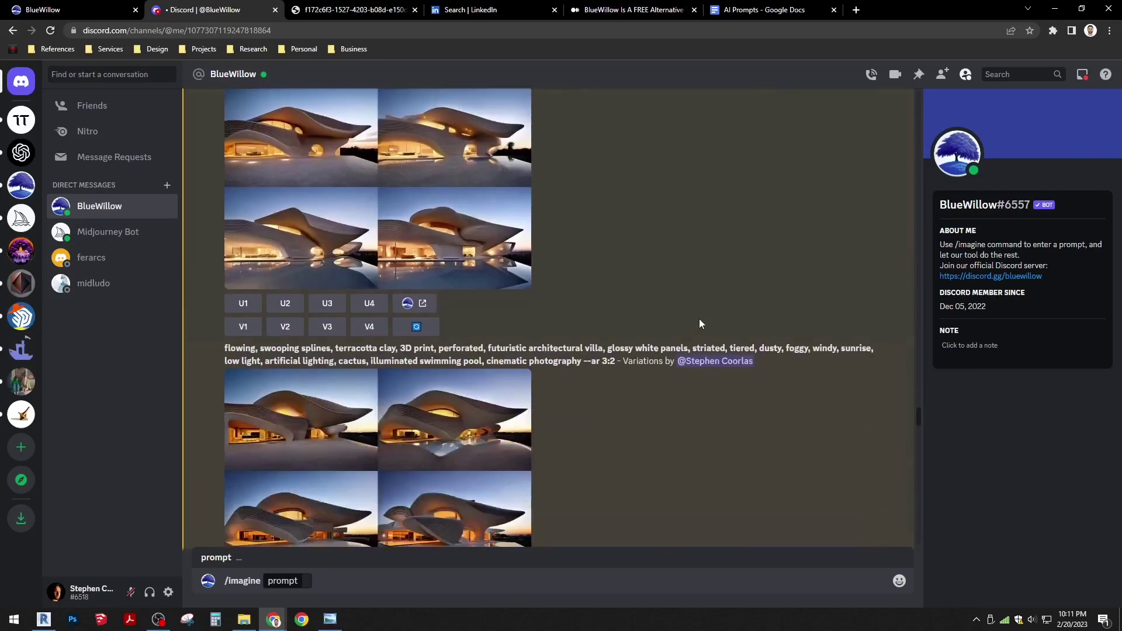
{"action": "scroll", "coordinate": [699, 318], "scroll_direction": "down", "scroll_amount": 2}
{"action": "scroll", "coordinate": [699, 319], "scroll_direction": "down", "scroll_amount": 5}
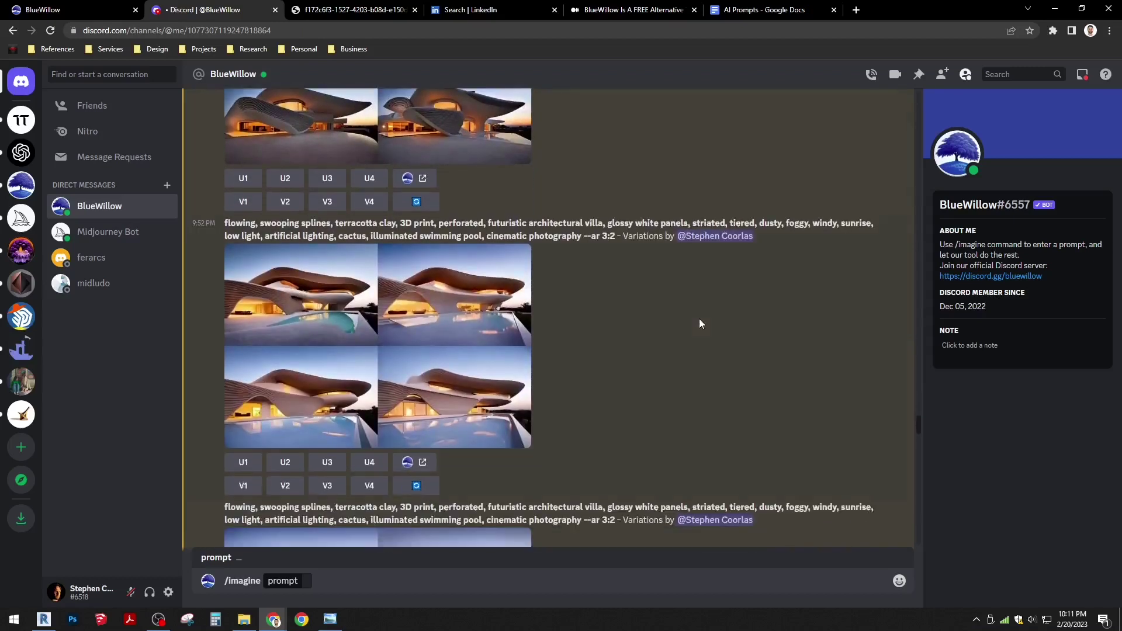
{"action": "scroll", "coordinate": [699, 324], "scroll_direction": "down", "scroll_amount": 5}
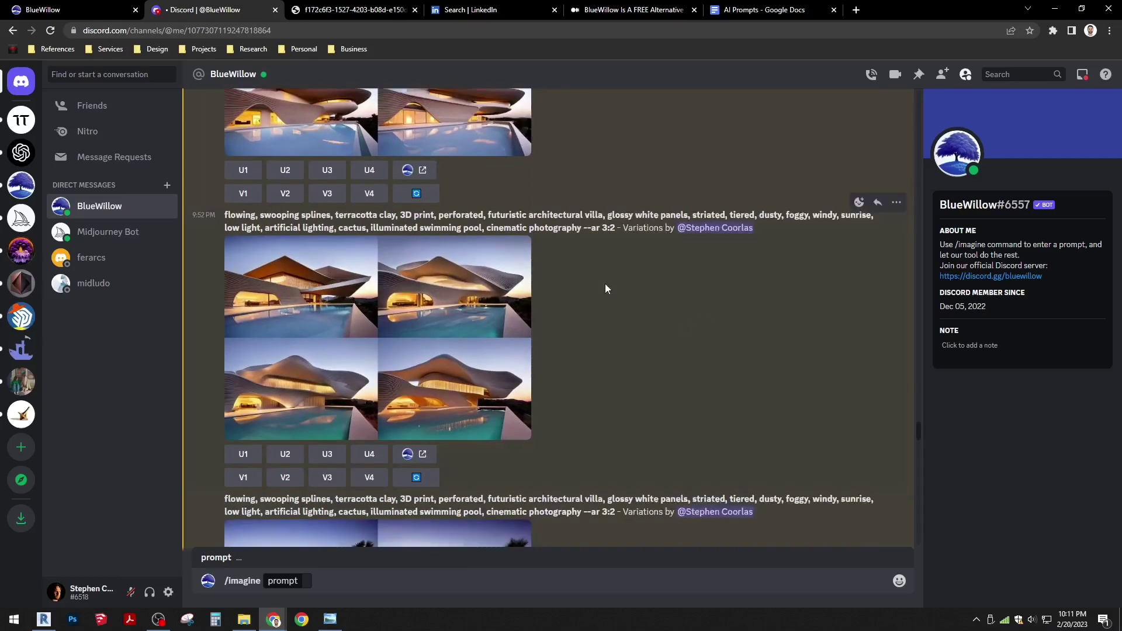
{"action": "scroll", "coordinate": [657, 318], "scroll_direction": "down", "scroll_amount": 5}
{"action": "scroll", "coordinate": [658, 319], "scroll_direction": "down", "scroll_amount": 5}
{"action": "scroll", "coordinate": [658, 318], "scroll_direction": "down", "scroll_amount": 5}
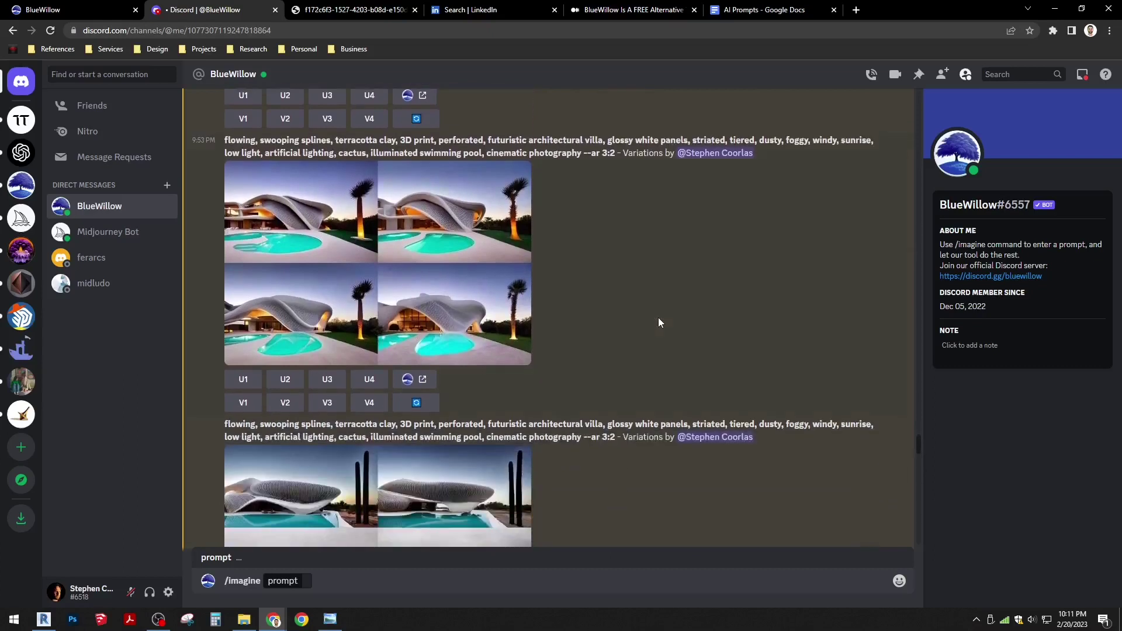
{"action": "scroll", "coordinate": [659, 318], "scroll_direction": "down", "scroll_amount": 3}
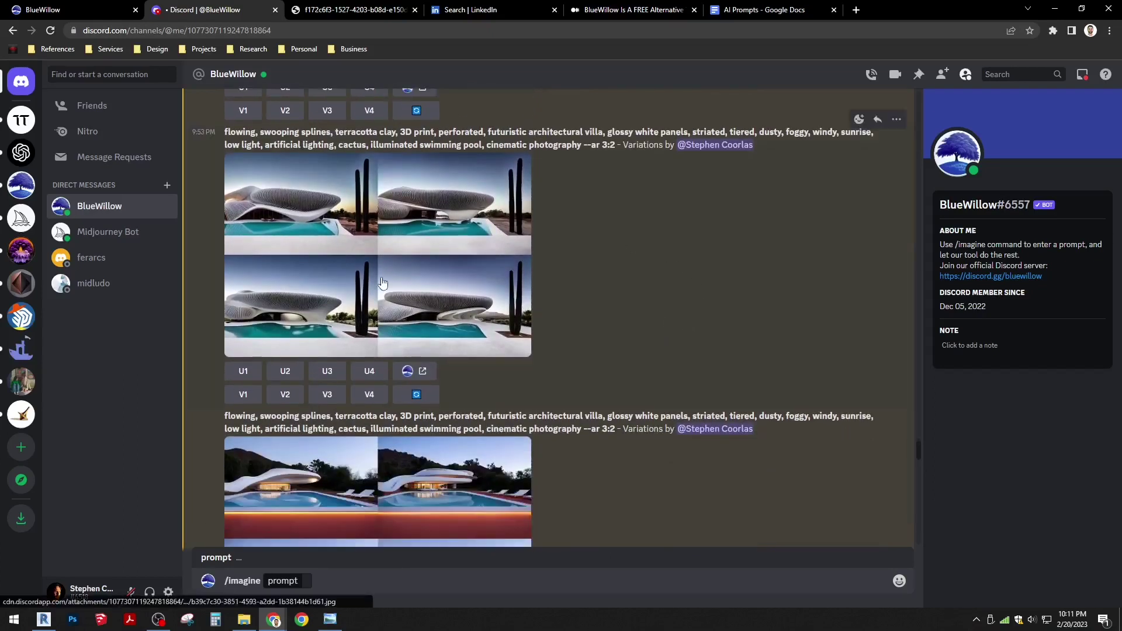
{"action": "scroll", "coordinate": [798, 317], "scroll_direction": "down", "scroll_amount": 2}
{"action": "scroll", "coordinate": [799, 321], "scroll_direction": "down", "scroll_amount": 3}
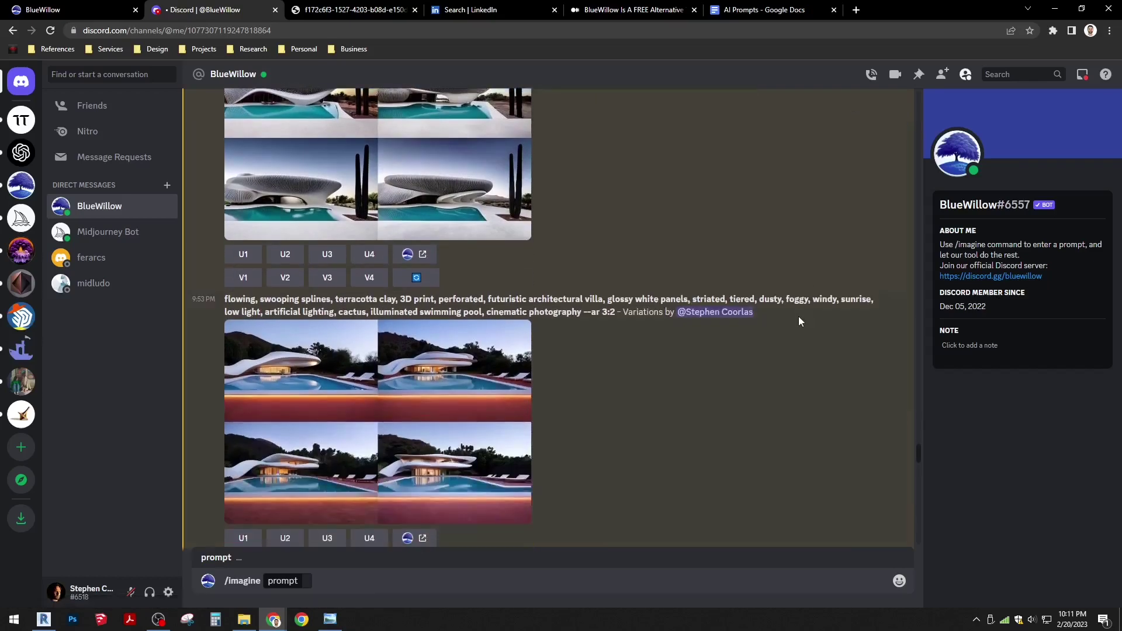
{"action": "scroll", "coordinate": [799, 321], "scroll_direction": "down", "scroll_amount": 4}
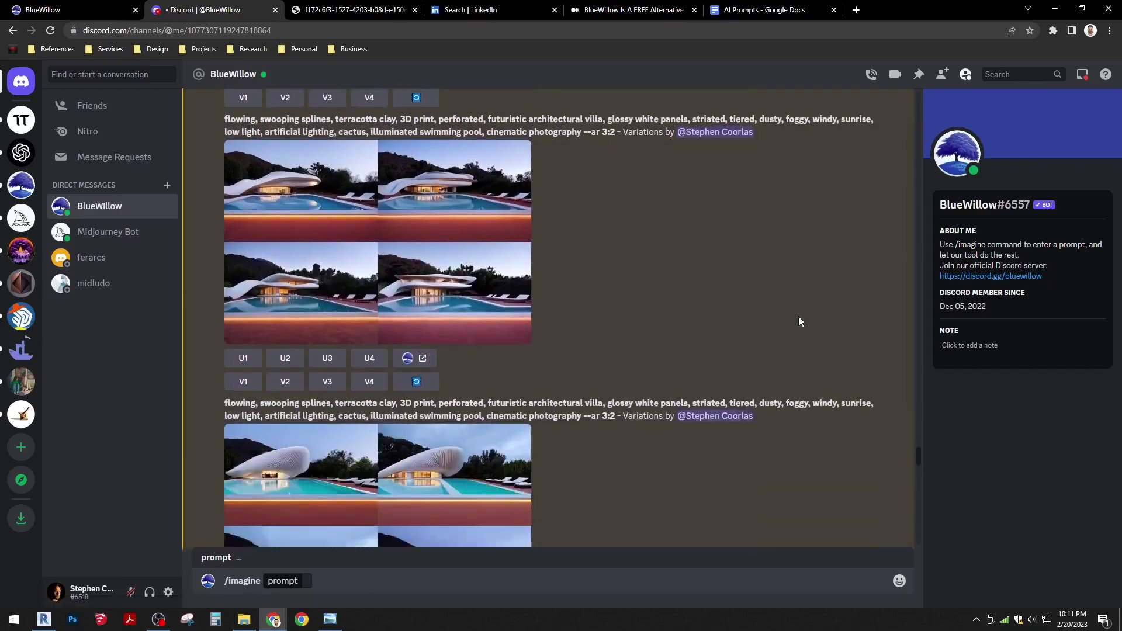
{"action": "scroll", "coordinate": [798, 317], "scroll_direction": "down", "scroll_amount": 1}
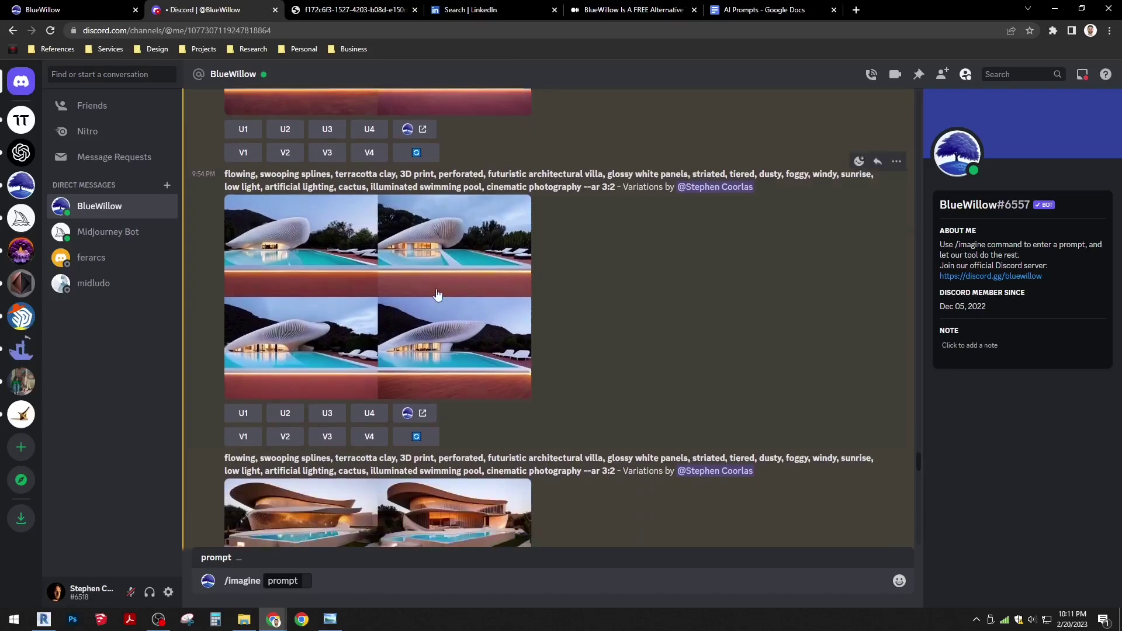
- Enlarge and close the whale-shaped villa grid, then the terracotta villa grid
{"action": "left_click", "coordinate": [526, 295]}
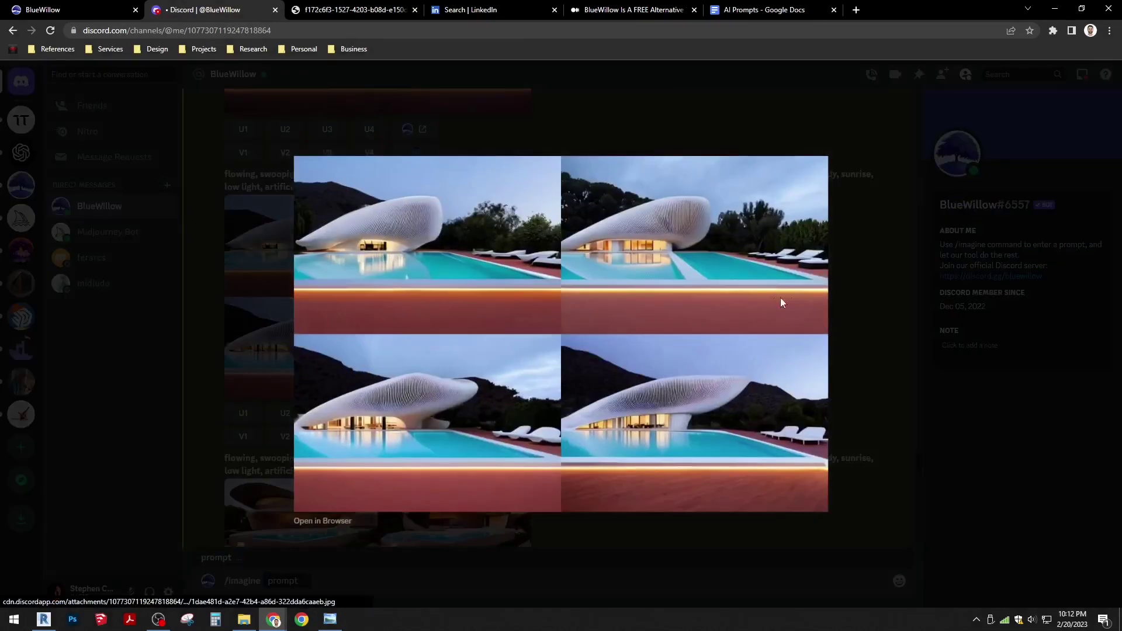
{"action": "left_click", "coordinate": [891, 305]}
{"action": "scroll", "coordinate": [808, 293], "scroll_direction": "down", "scroll_amount": 4}
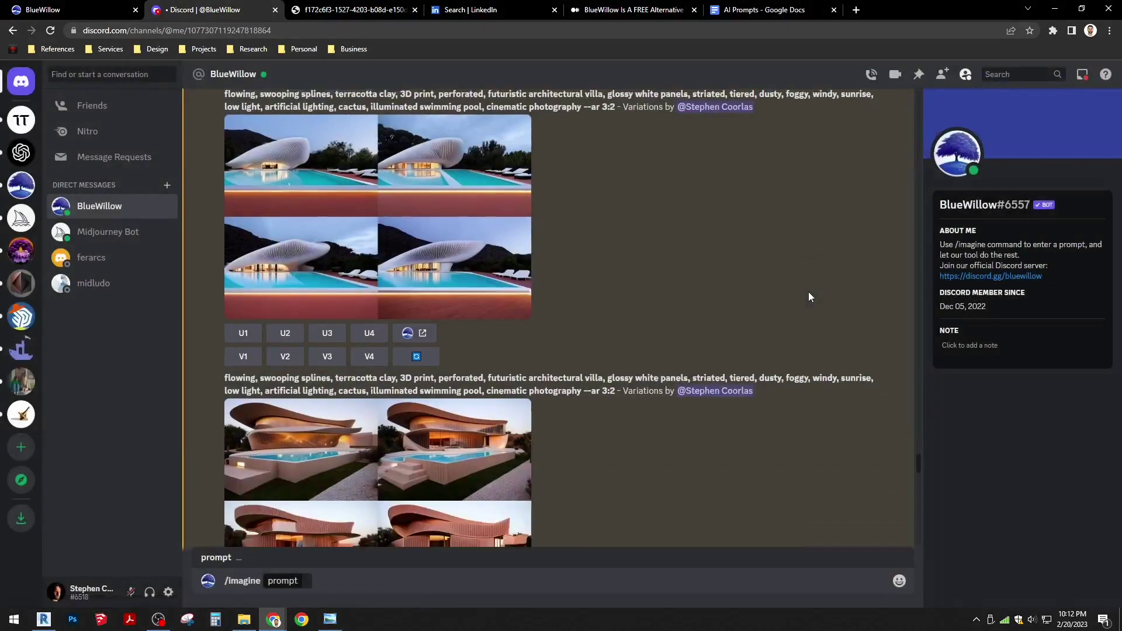
{"action": "scroll", "coordinate": [808, 292], "scroll_direction": "down", "scroll_amount": 2}
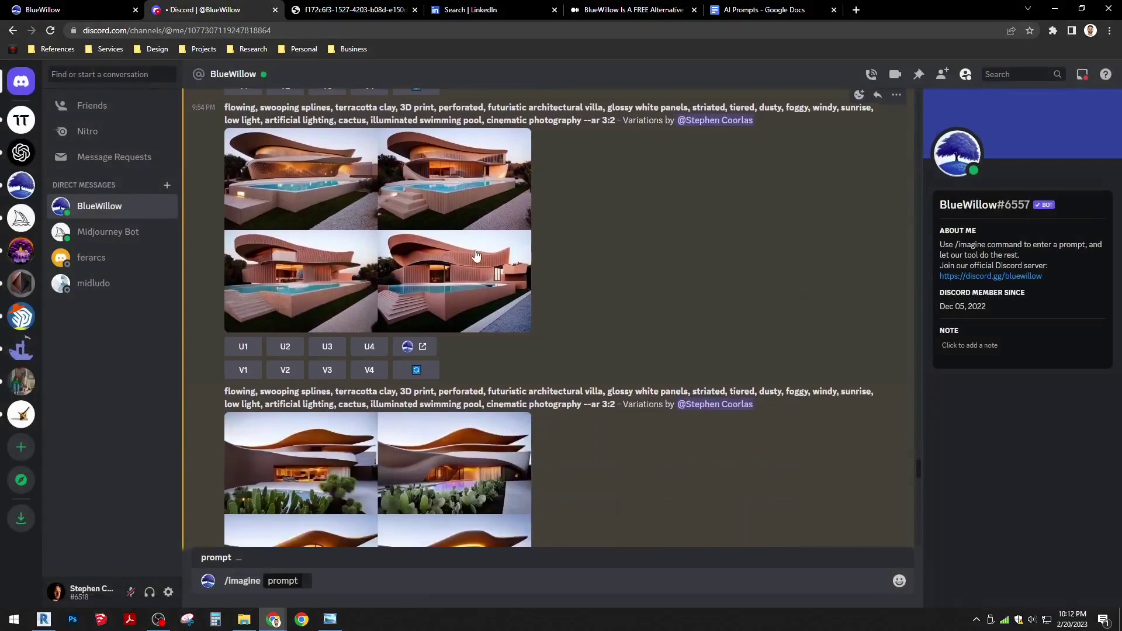
{"action": "left_click", "coordinate": [520, 263]}
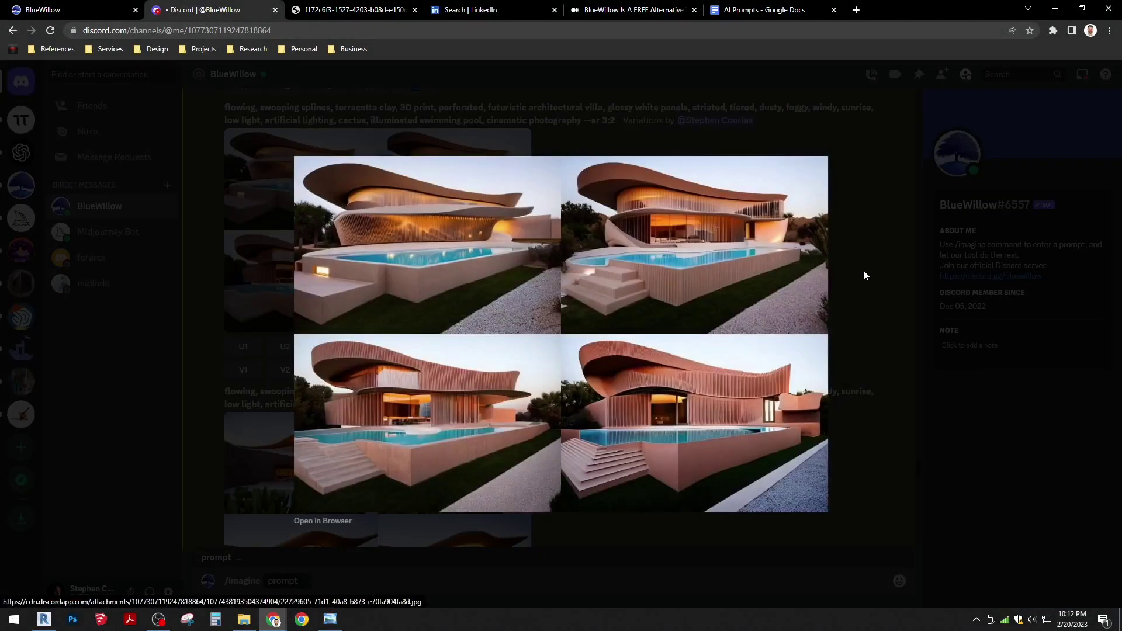
{"action": "left_click", "coordinate": [839, 267]}
- Scroll further down, enlarge and close the cactus villa grid, and keep scrolling
{"action": "scroll", "coordinate": [601, 254], "scroll_direction": "down", "scroll_amount": 2}
{"action": "scroll", "coordinate": [601, 253], "scroll_direction": "down", "scroll_amount": 7}
{"action": "scroll", "coordinate": [601, 248], "scroll_direction": "down", "scroll_amount": 10}
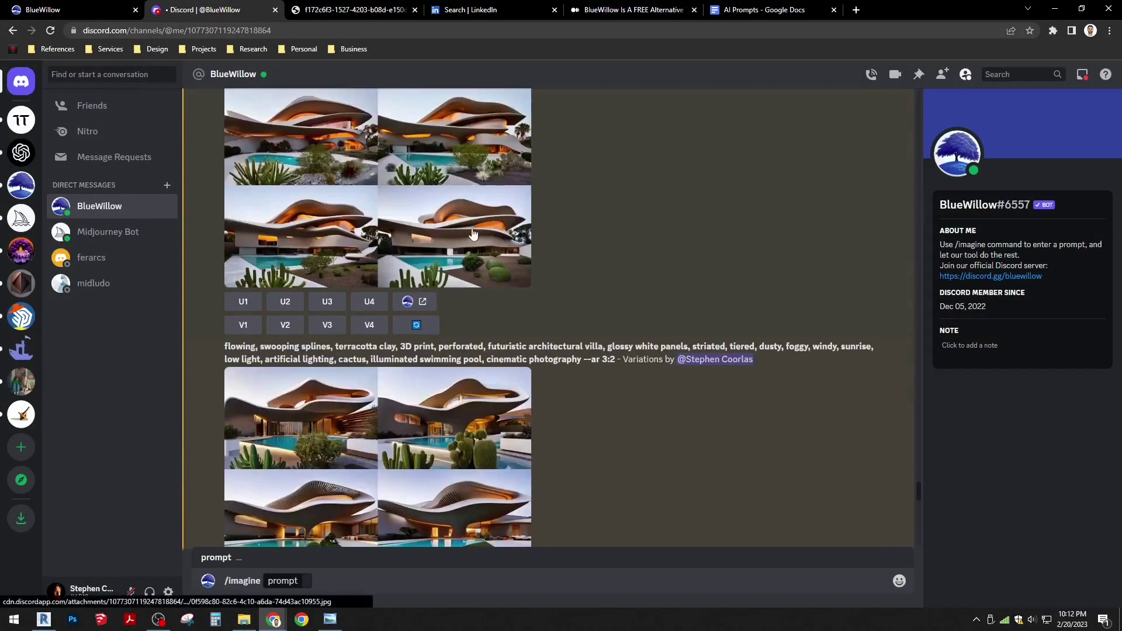
{"action": "scroll", "coordinate": [471, 228], "scroll_direction": "down", "scroll_amount": 3}
{"action": "left_click", "coordinate": [472, 234]}
{"action": "left_click", "coordinate": [867, 280]}
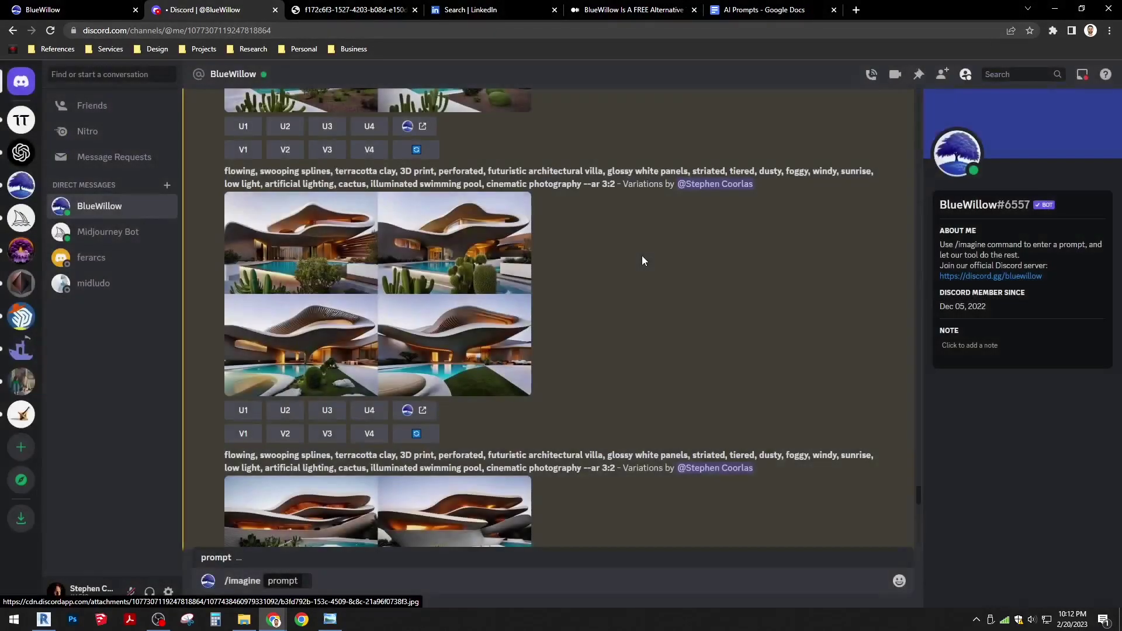
{"action": "scroll", "coordinate": [641, 255], "scroll_direction": "down", "scroll_amount": 2}
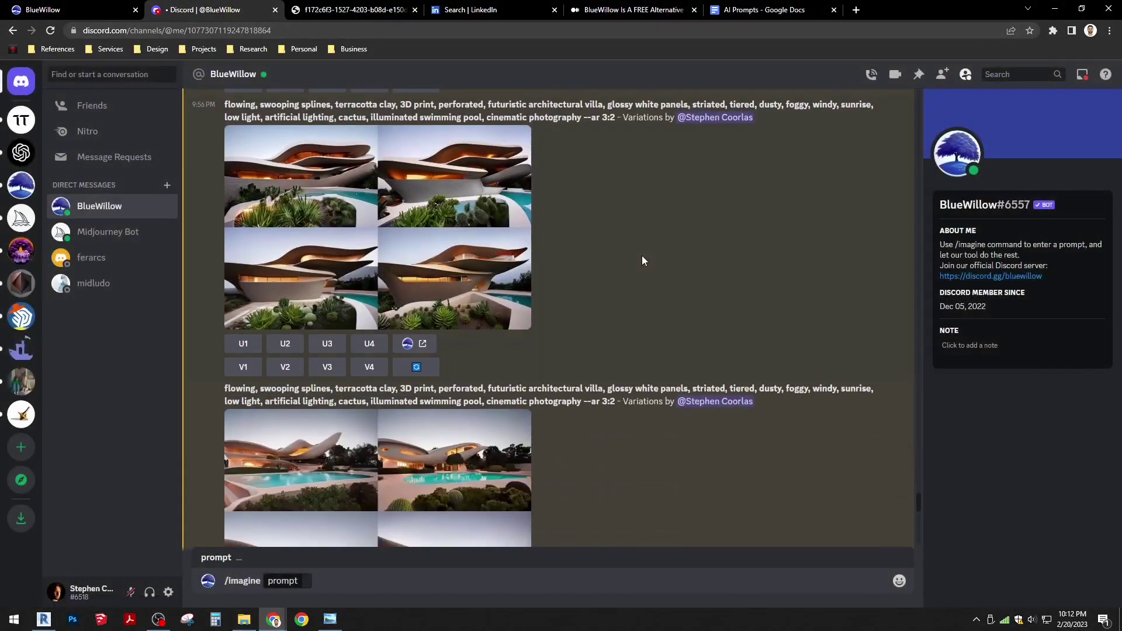
{"action": "scroll", "coordinate": [641, 257], "scroll_direction": "down", "scroll_amount": 4}
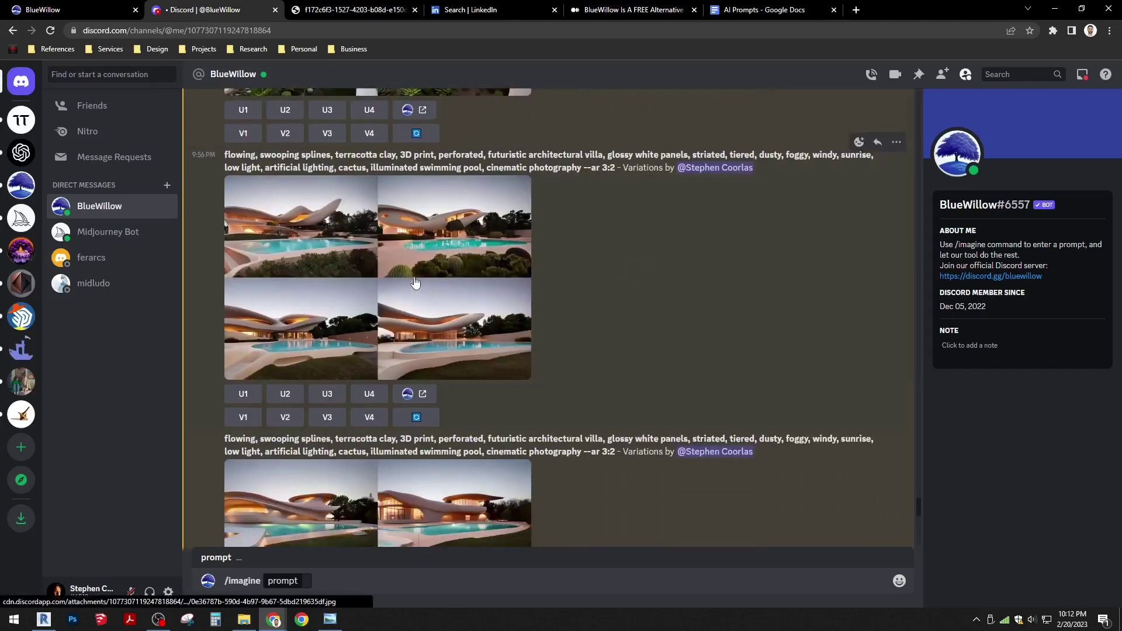
{"action": "scroll", "coordinate": [722, 307], "scroll_direction": "down", "scroll_amount": 2}
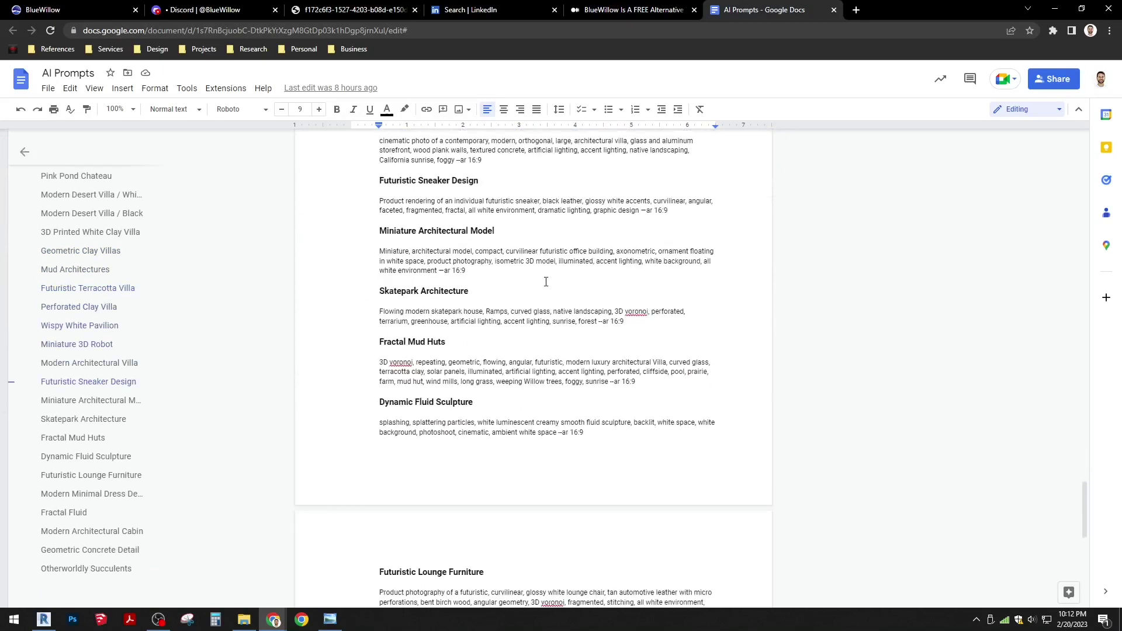
{"action": "scroll", "coordinate": [546, 281], "scroll_direction": "down", "scroll_amount": 7}
- Scroll the AI Prompts list up to its title, then return to the 9:57 PM terracotta villa grids in Discord
{"action": "scroll", "coordinate": [546, 282], "scroll_direction": "up", "scroll_amount": 8}
{"action": "scroll", "coordinate": [546, 282], "scroll_direction": "up", "scroll_amount": 15}
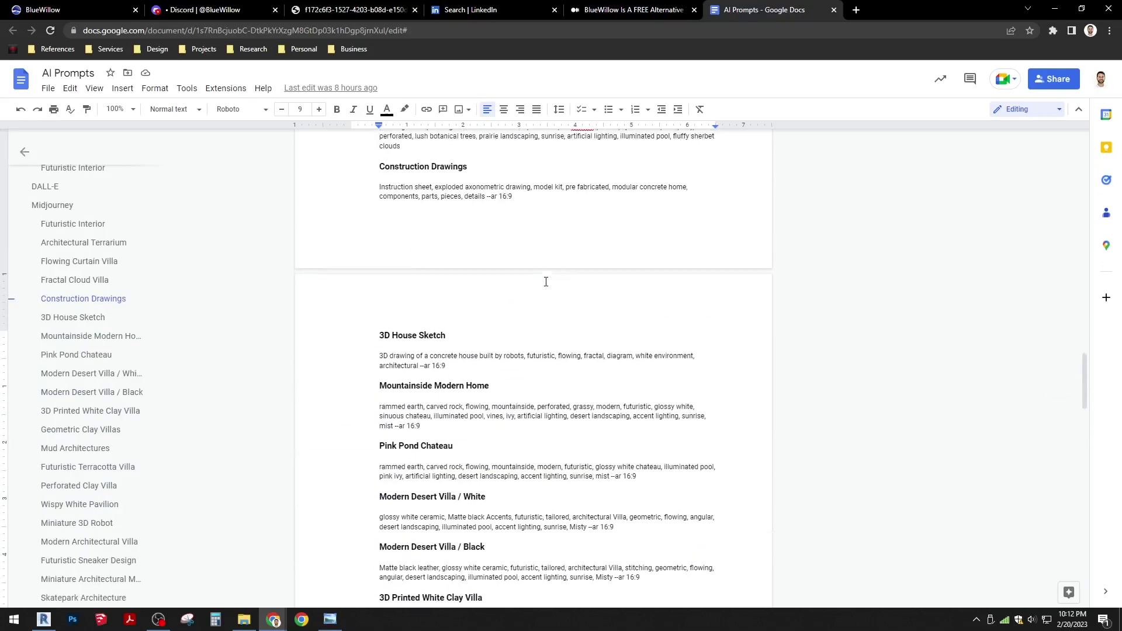
{"action": "scroll", "coordinate": [545, 282], "scroll_direction": "up", "scroll_amount": 15}
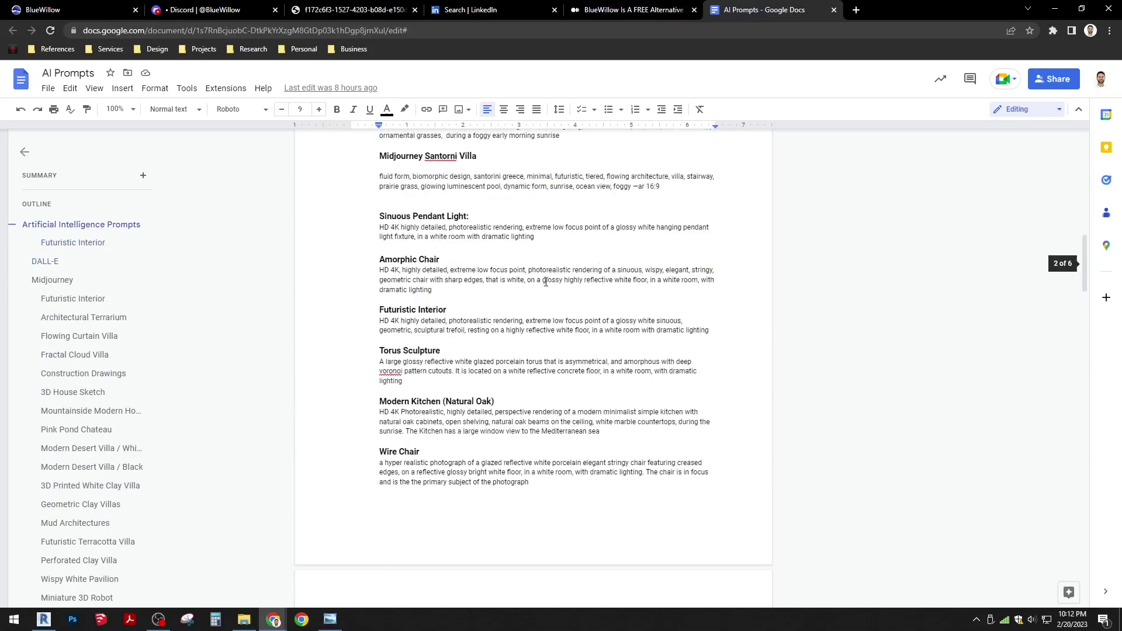
{"action": "scroll", "coordinate": [545, 281], "scroll_direction": "up", "scroll_amount": 12}
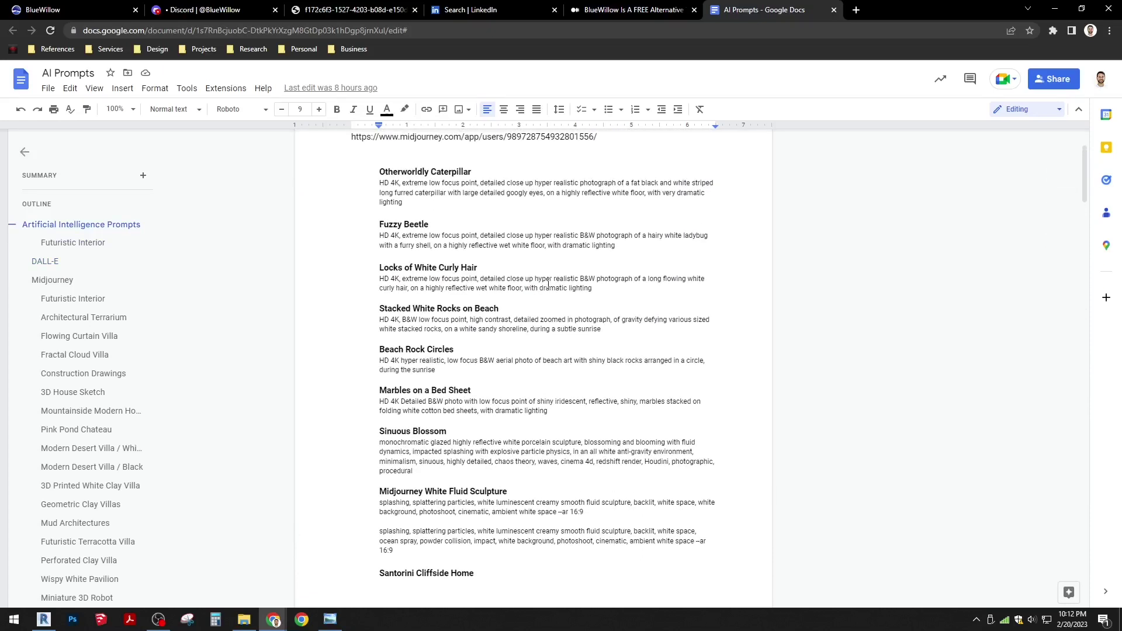
{"action": "scroll", "coordinate": [547, 283], "scroll_direction": "up", "scroll_amount": 1}
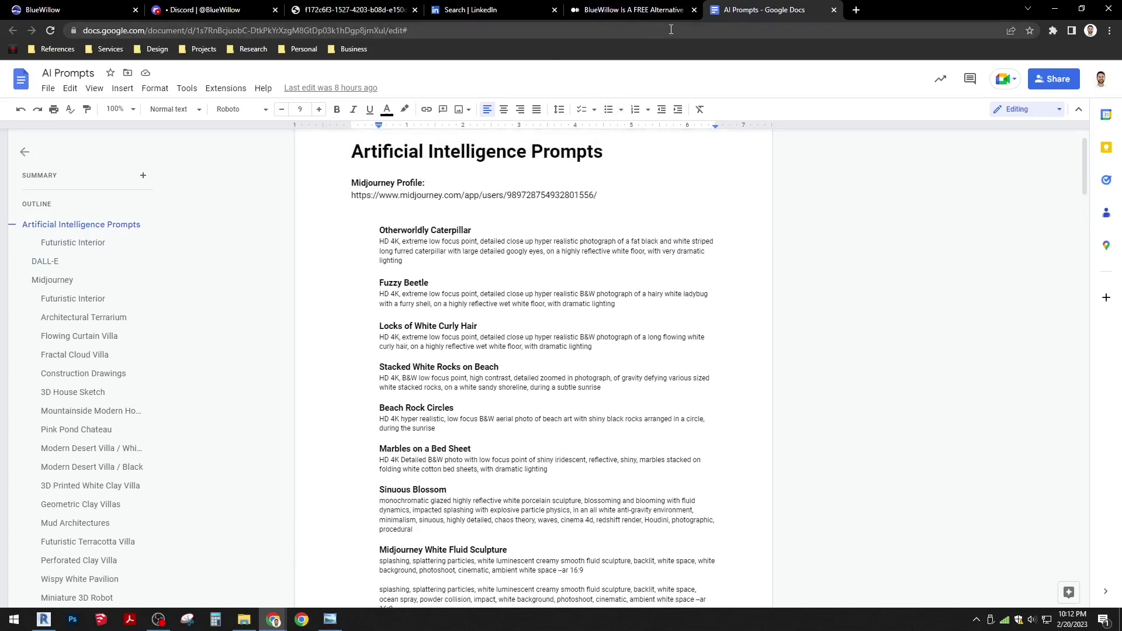
{"action": "left_click", "coordinate": [237, 13]}
{"action": "scroll", "coordinate": [559, 335], "scroll_direction": "up", "scroll_amount": 2}
{"action": "scroll", "coordinate": [596, 334], "scroll_direction": "down", "scroll_amount": 2}
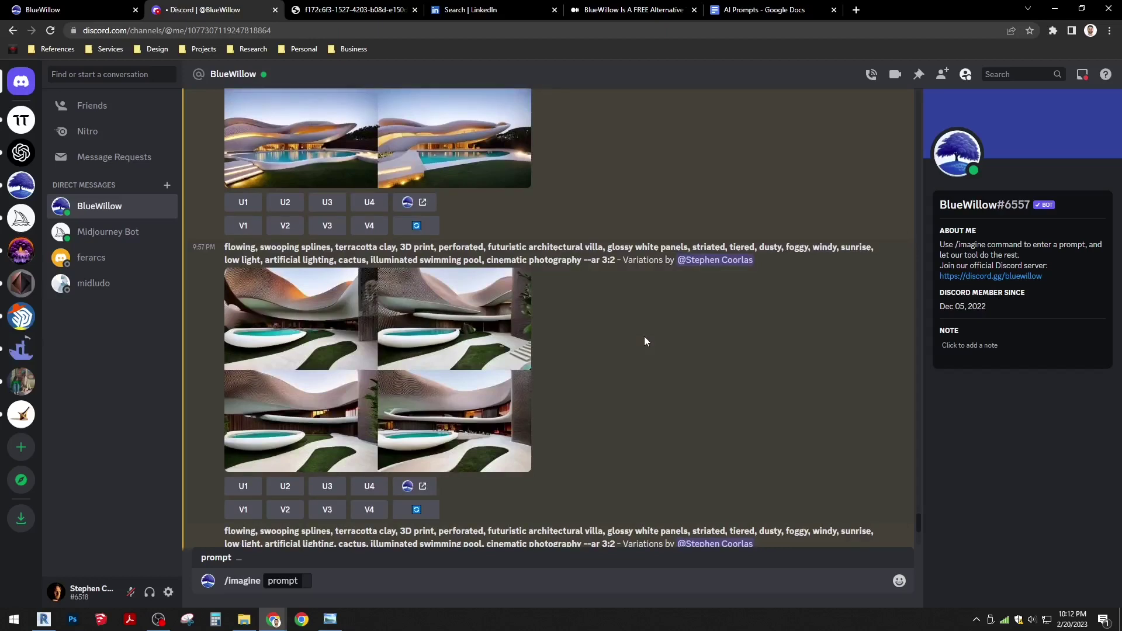
{"action": "scroll", "coordinate": [644, 341], "scroll_direction": "down", "scroll_amount": 4}
{"action": "scroll", "coordinate": [719, 368], "scroll_direction": "down", "scroll_amount": 2}
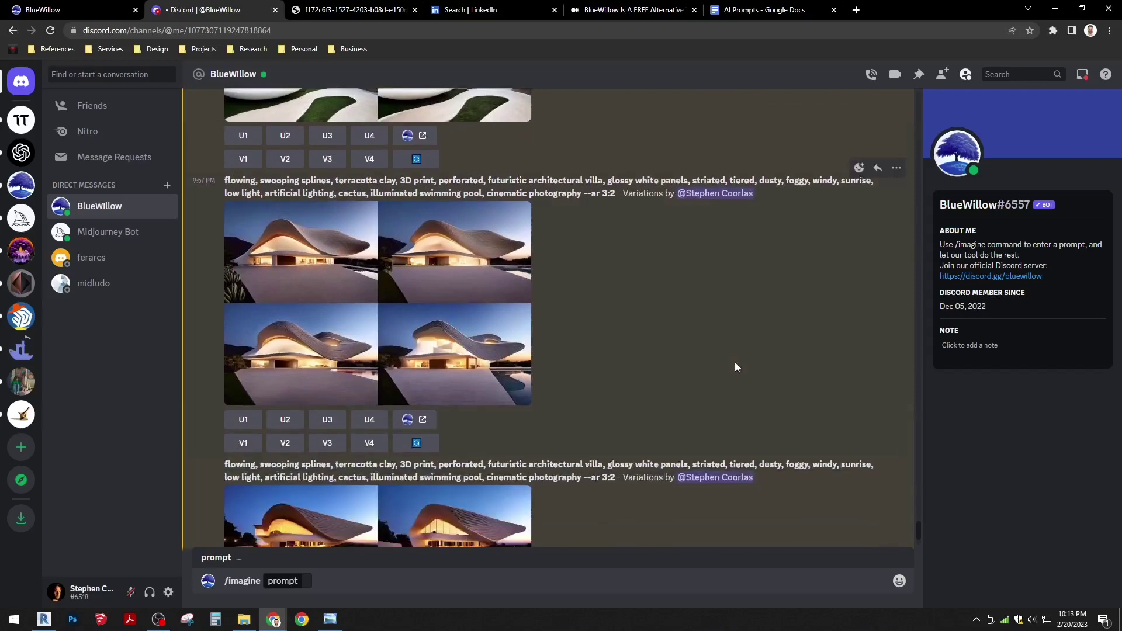
{"action": "scroll", "coordinate": [735, 367], "scroll_direction": "down", "scroll_amount": 4}
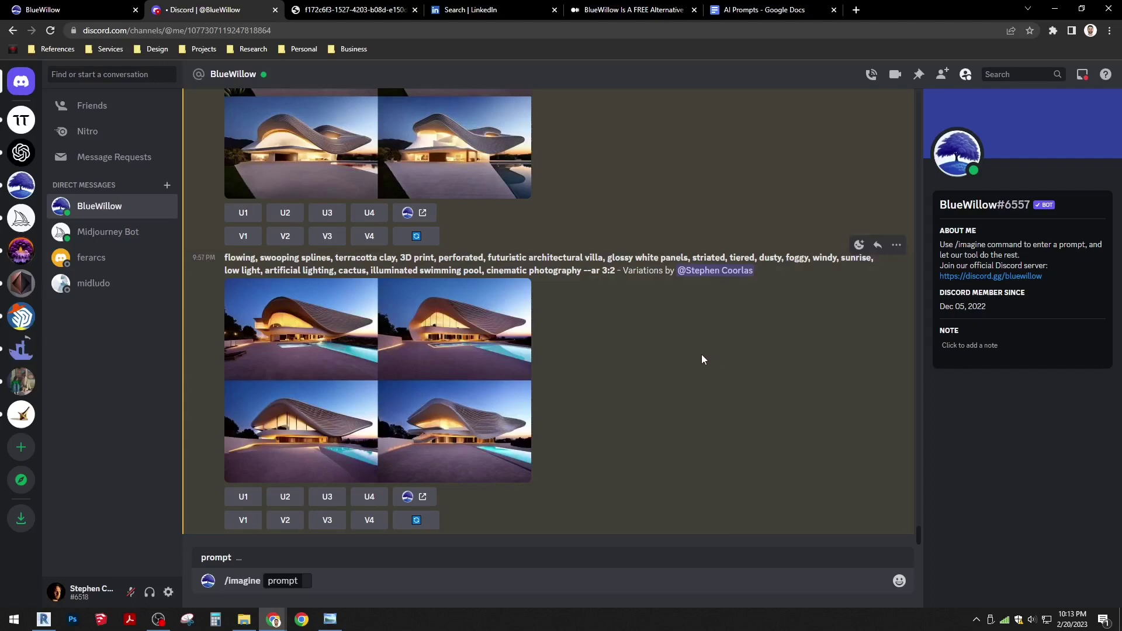
{"action": "left_click", "coordinate": [451, 377]}
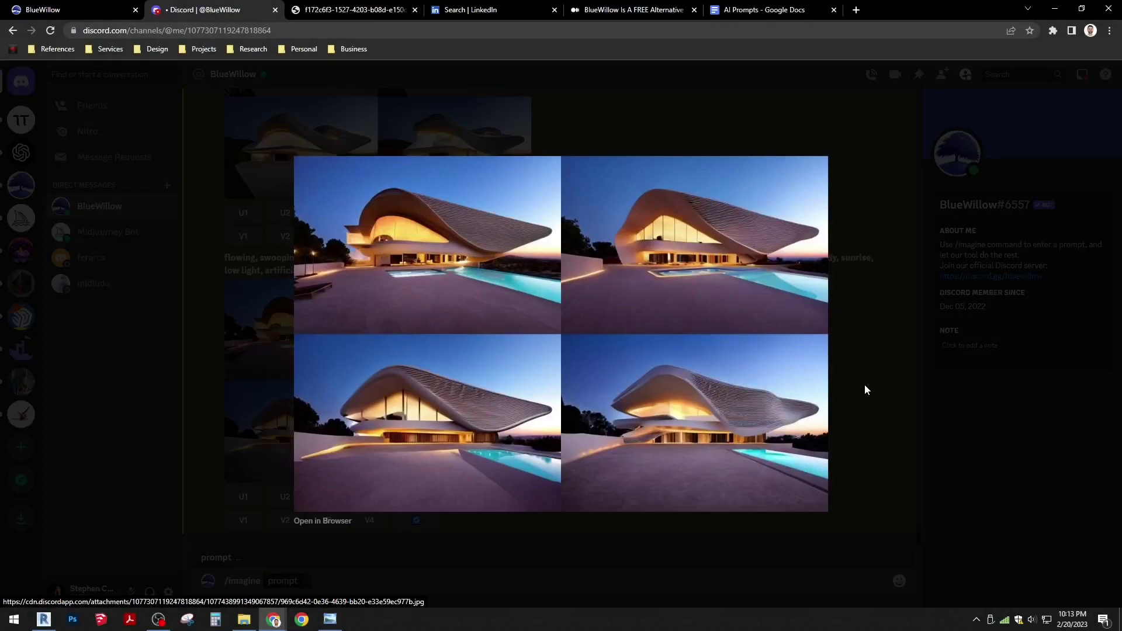
{"action": "left_click", "coordinate": [857, 350]}
{"action": "scroll", "coordinate": [739, 374], "scroll_direction": "up", "scroll_amount": 2}
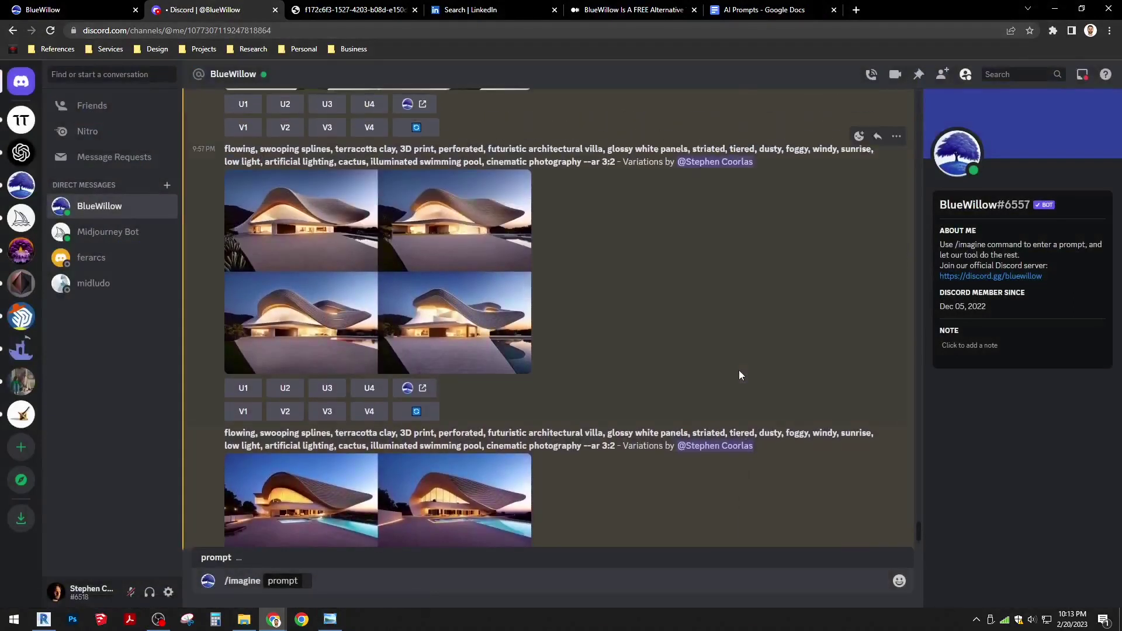
{"action": "scroll", "coordinate": [739, 374], "scroll_direction": "up", "scroll_amount": 1}
{"action": "scroll", "coordinate": [738, 374], "scroll_direction": "up", "scroll_amount": 1}
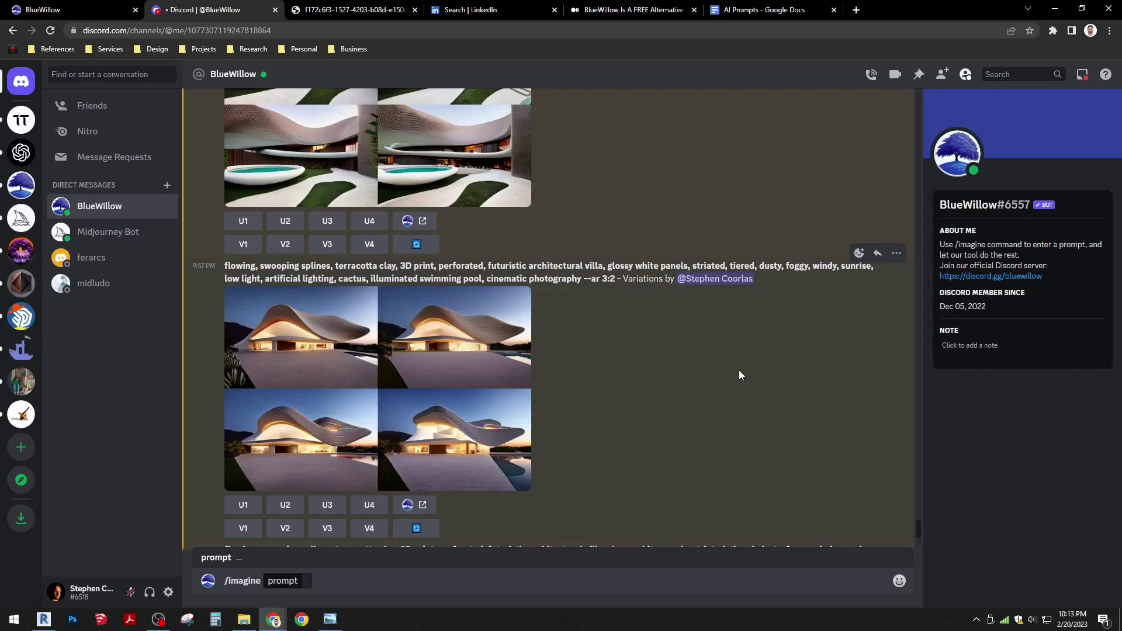
{"action": "scroll", "coordinate": [739, 374], "scroll_direction": "up", "scroll_amount": 3}
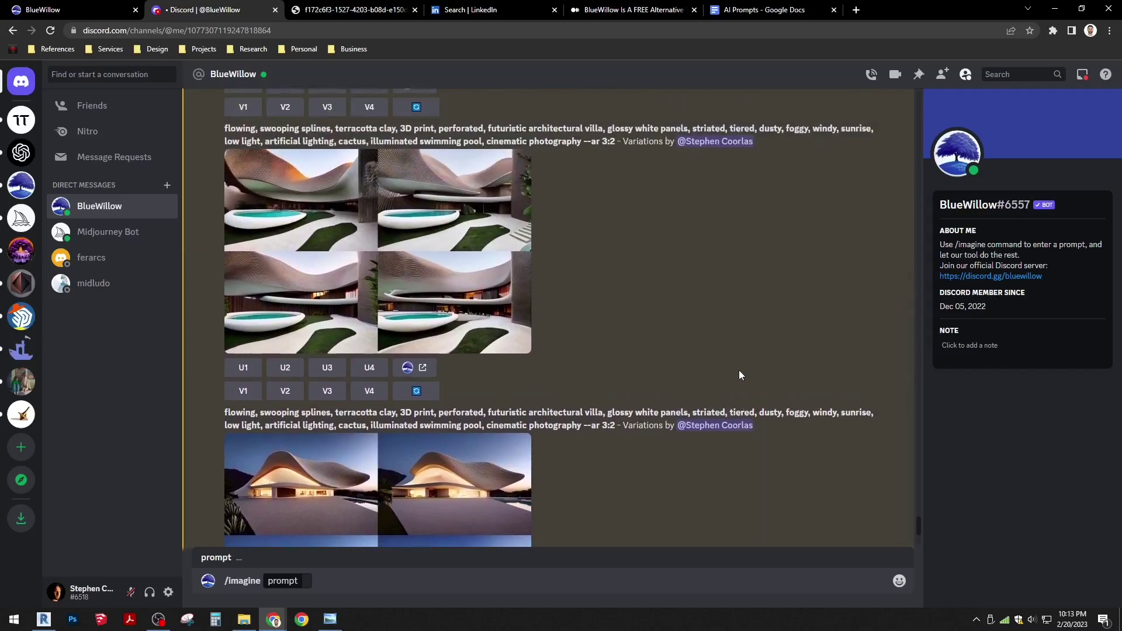
{"action": "scroll", "coordinate": [809, 363], "scroll_direction": "up", "scroll_amount": 1}
{"action": "scroll", "coordinate": [823, 362], "scroll_direction": "up", "scroll_amount": 3}
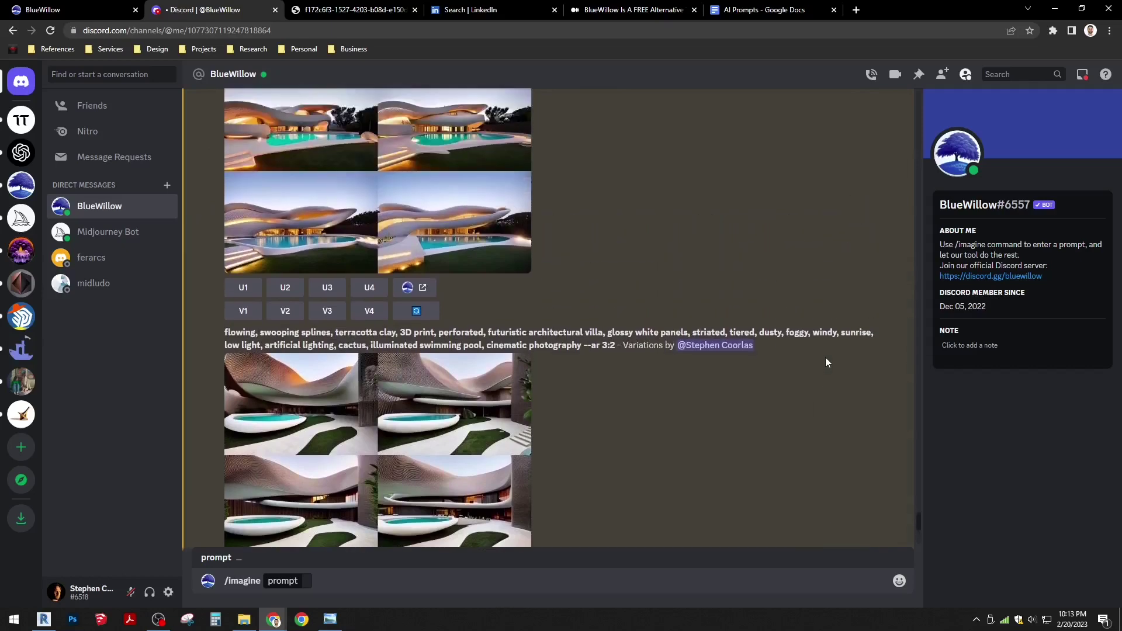
{"action": "scroll", "coordinate": [826, 362], "scroll_direction": "up", "scroll_amount": 3}
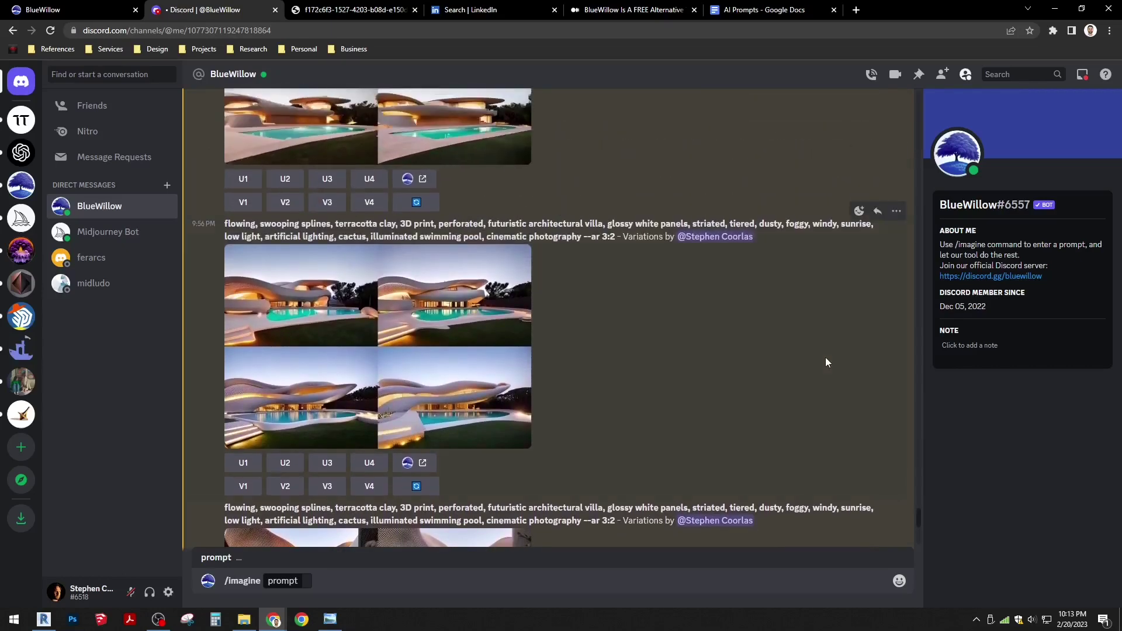
{"action": "scroll", "coordinate": [826, 362], "scroll_direction": "up", "scroll_amount": 1}
{"action": "scroll", "coordinate": [825, 363], "scroll_direction": "up", "scroll_amount": 1}
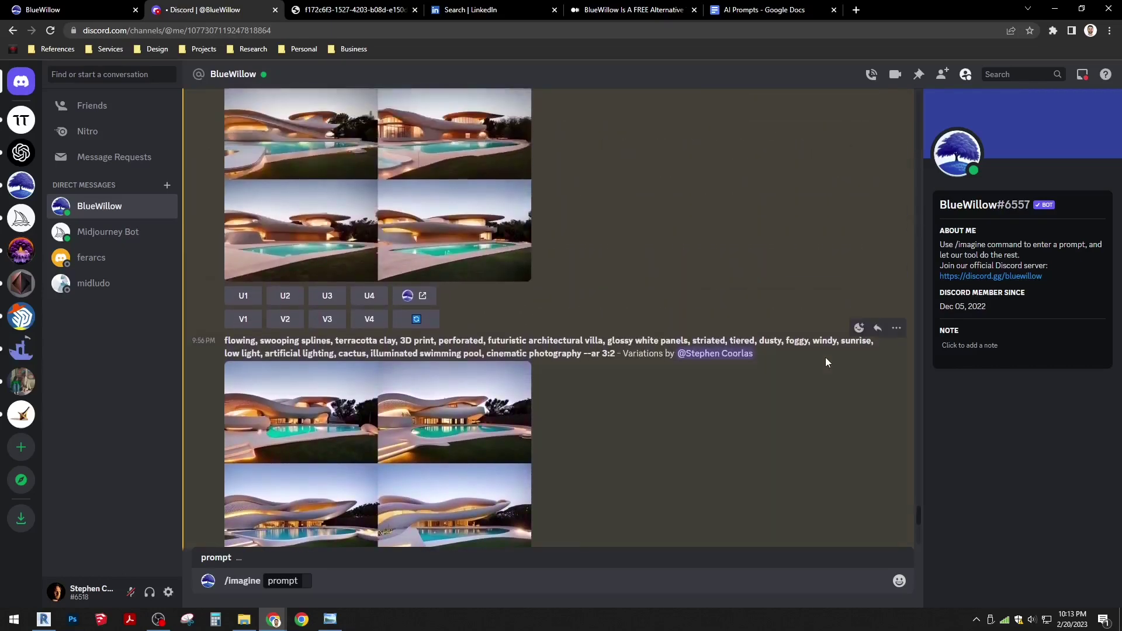